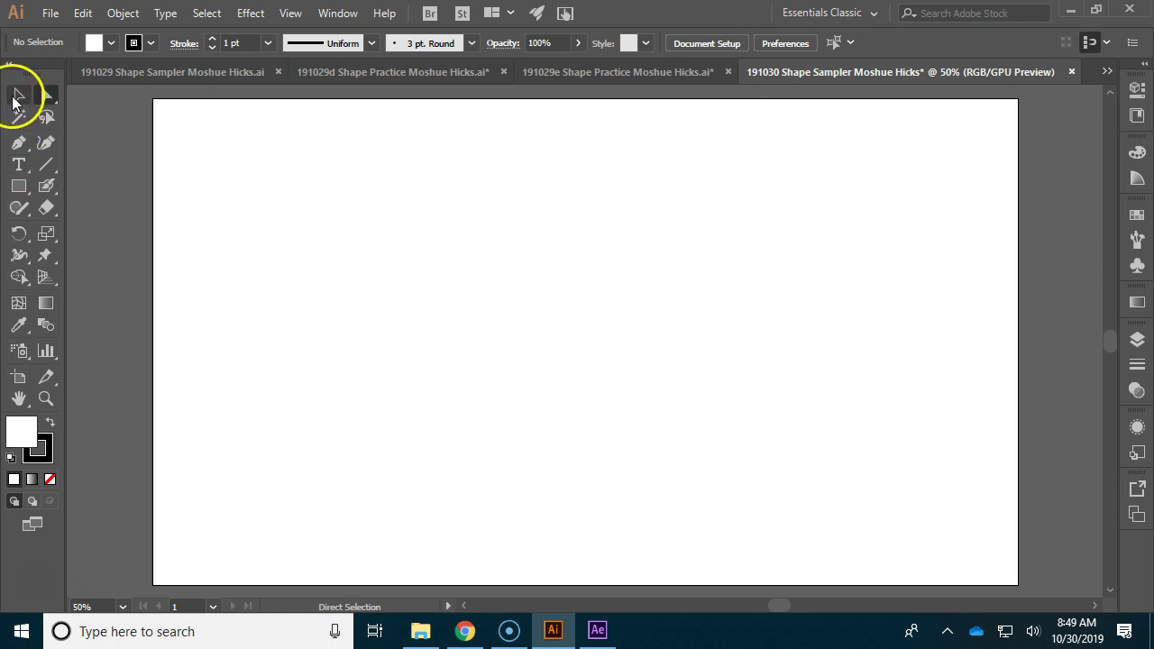
Draw a square of about 370 px near the artboard's top-left with the Rectangle Tool
{"action": "left_click", "coordinate": [24, 186]}
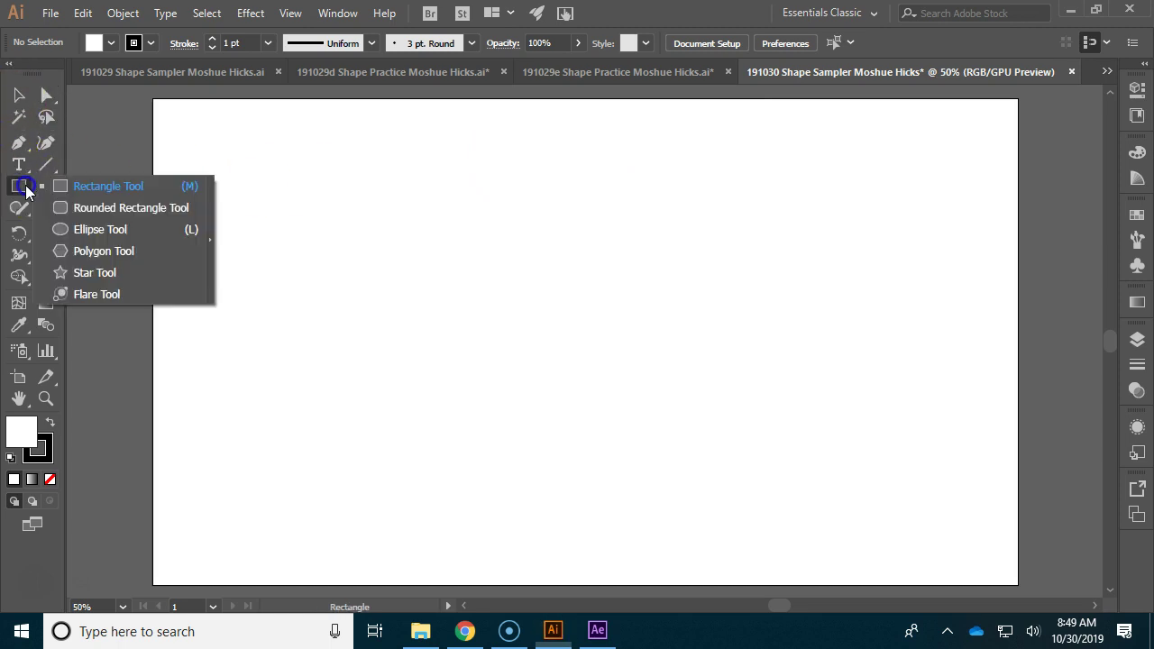
{"action": "left_click_drag", "start_coordinate": [25, 187], "coordinate": [145, 187]}
{"action": "left_click_drag", "start_coordinate": [213, 172], "coordinate": [381, 338]}
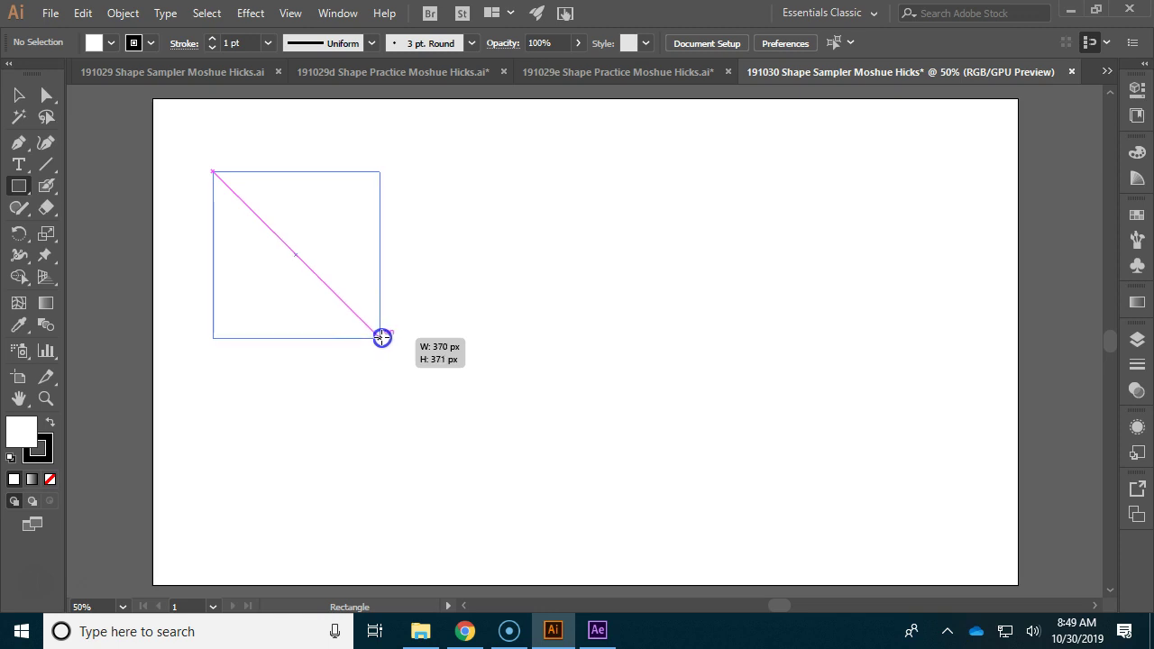
Resize the square to about 343 px, round all four corners, and reselect it
{"action": "mouse_move", "coordinate": [382, 338]}
{"action": "left_mouse_down"}
{"action": "mouse_move", "coordinate": [395, 306]}
{"action": "mouse_move", "coordinate": [368, 324]}
{"action": "left_mouse_up"}
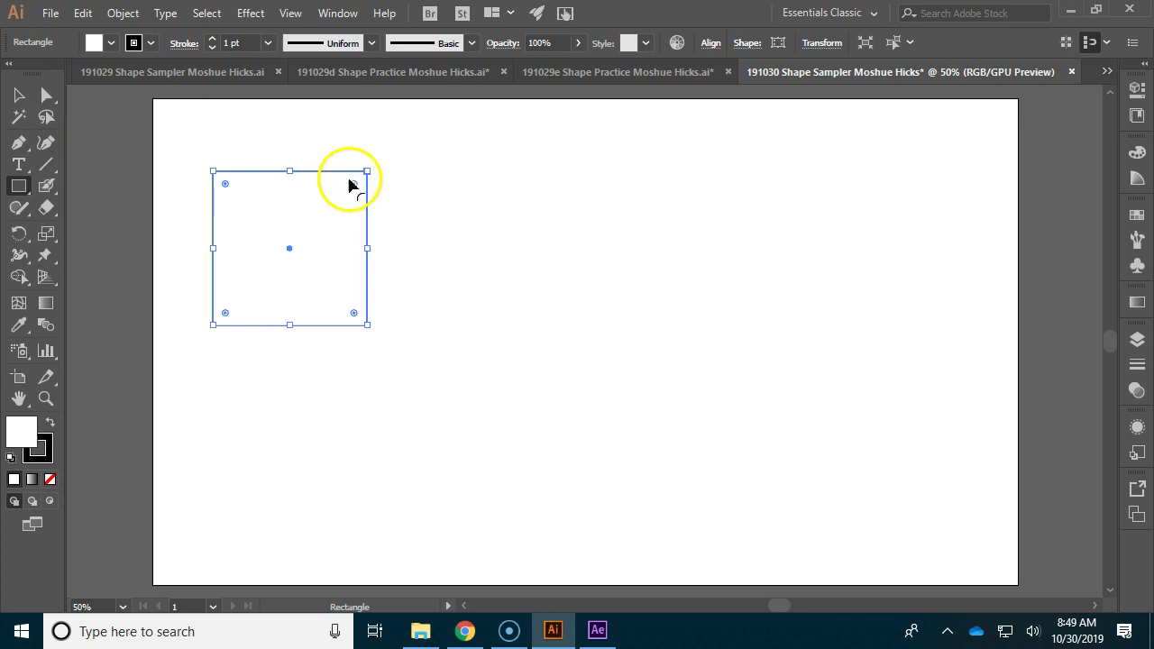
{"action": "left_click_drag", "start_coordinate": [353, 186], "coordinate": [330, 217]}
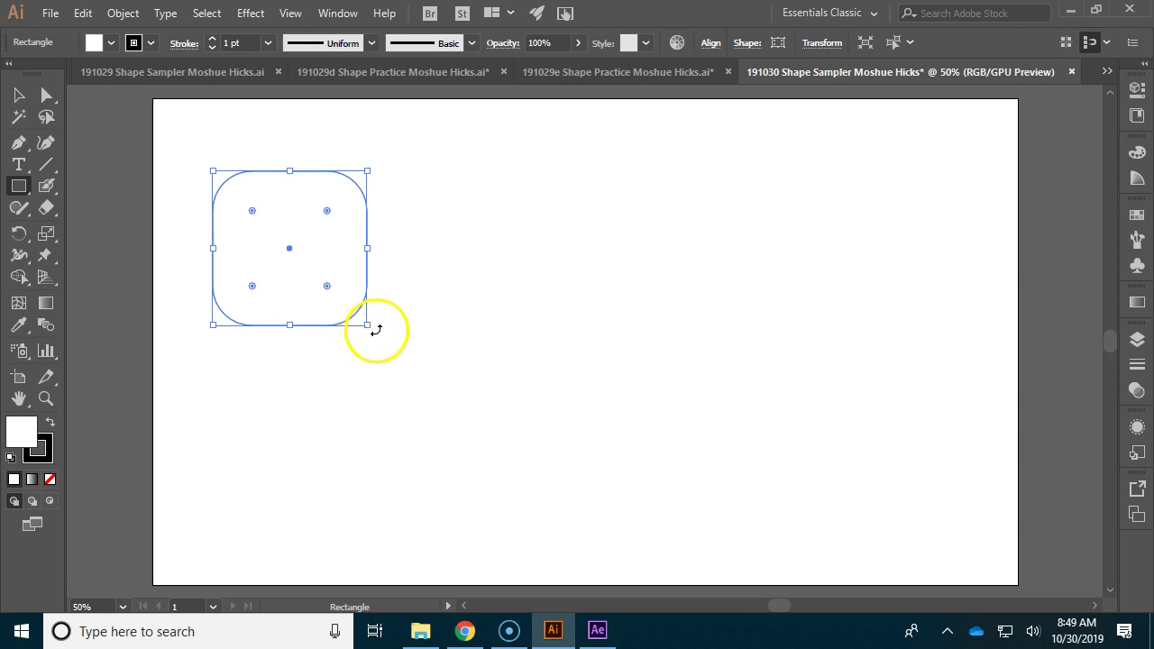
{"action": "key", "text": "v"}
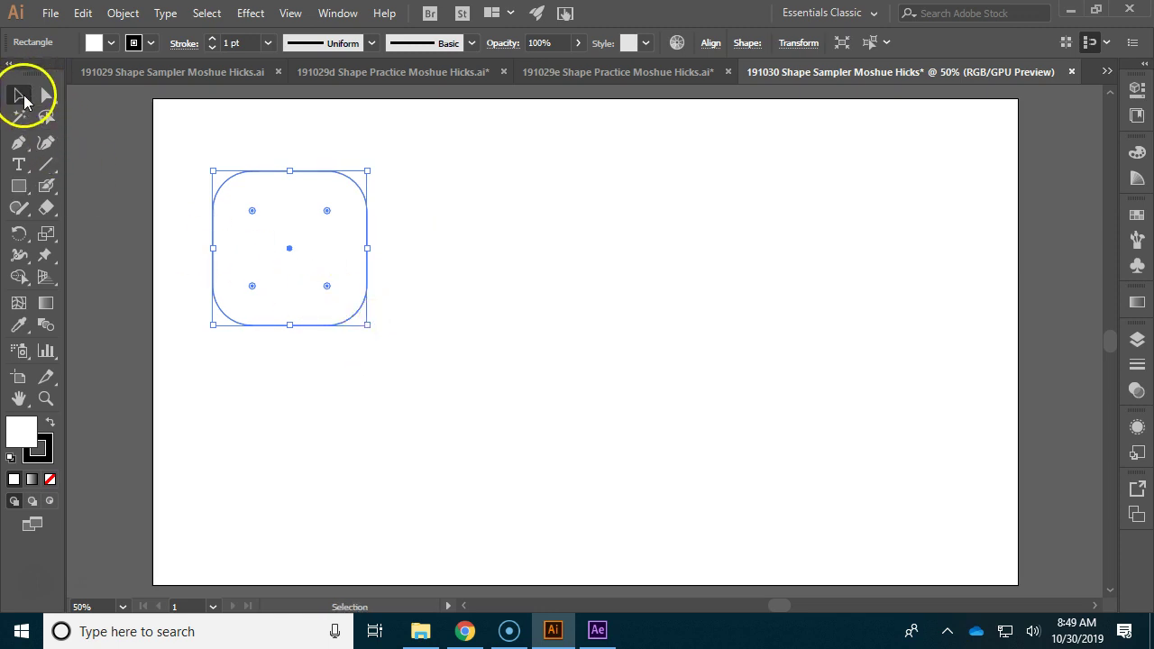
{"action": "left_click", "coordinate": [495, 214]}
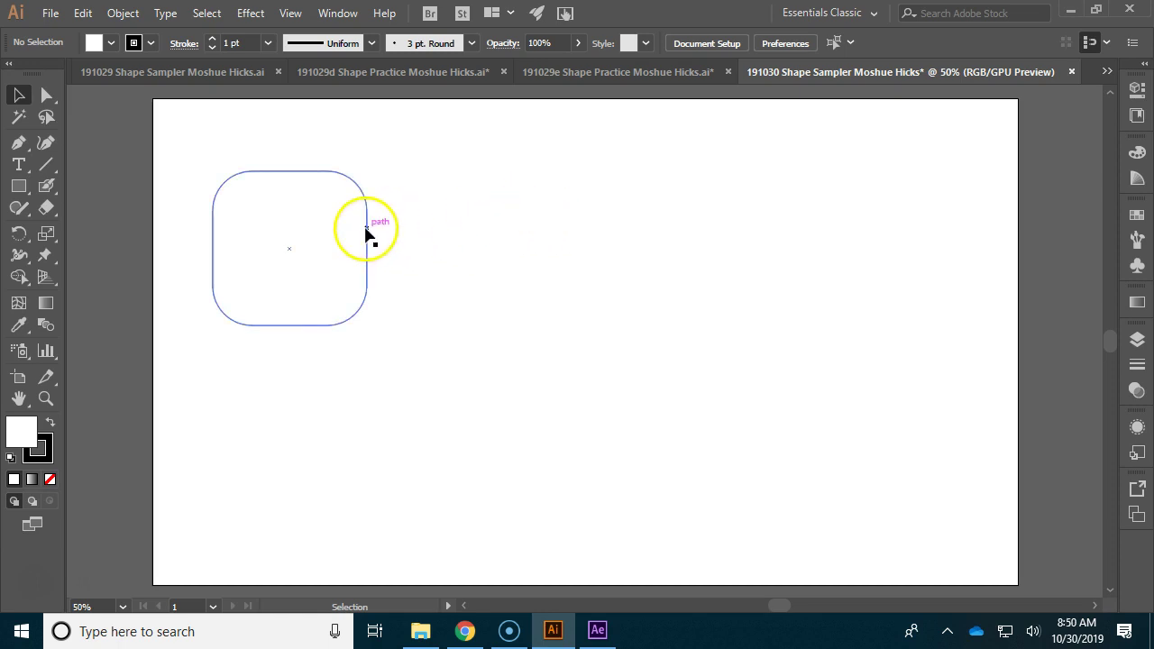
{"action": "left_click", "coordinate": [368, 265]}
{"action": "left_click", "coordinate": [377, 333]}
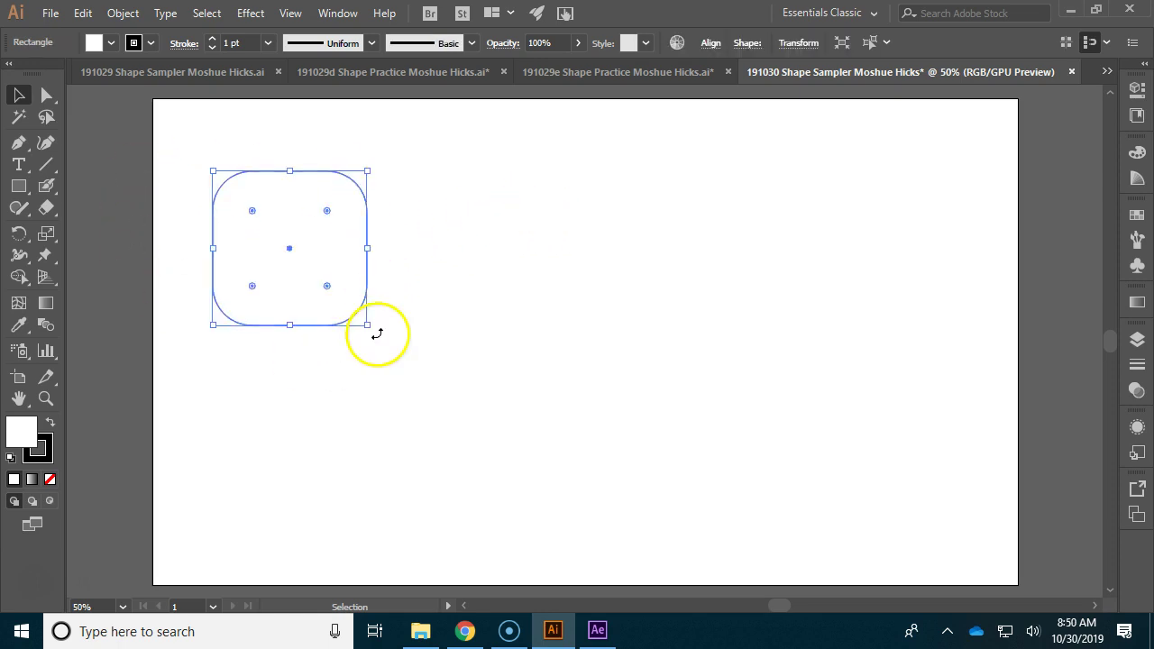
Make the top-right and bottom-left corners much rounder using Direct Selection
{"action": "left_click", "coordinate": [48, 98]}
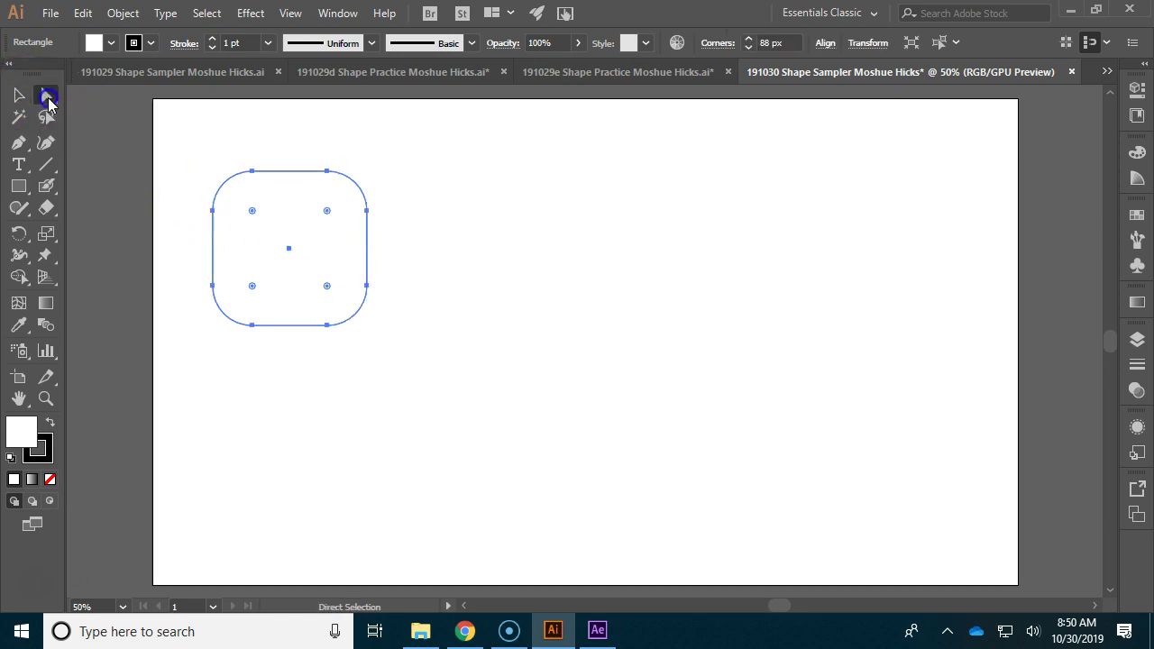
{"action": "left_click", "coordinate": [330, 213]}
{"action": "left_click", "coordinate": [337, 272]}
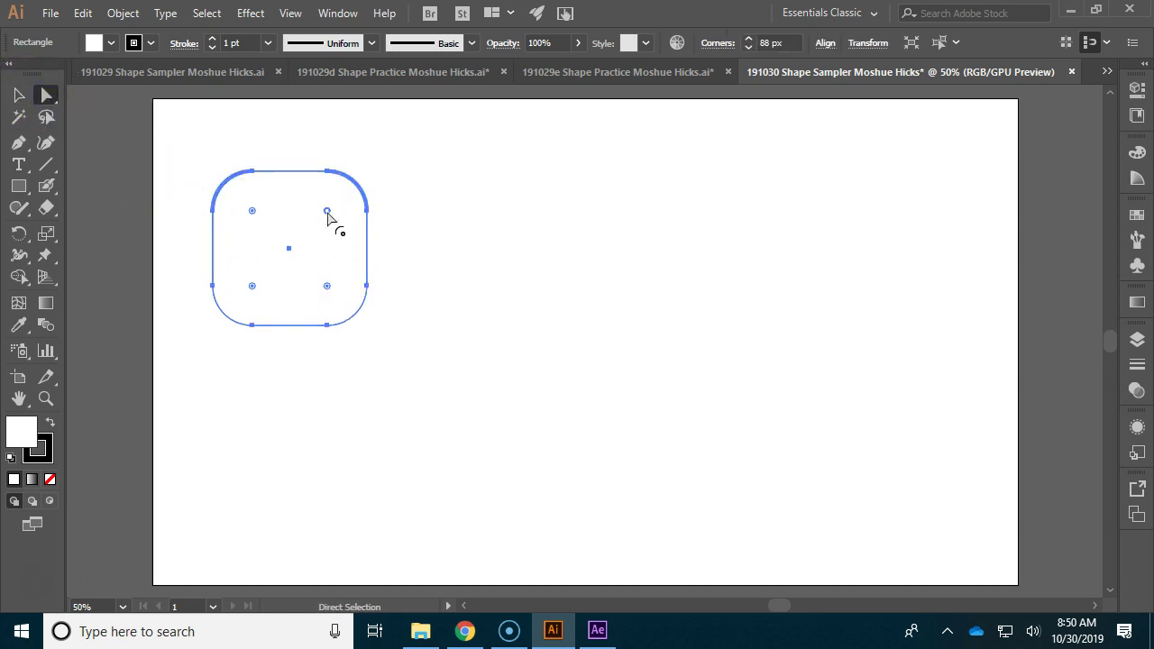
{"action": "left_click_drag", "start_coordinate": [326, 212], "coordinate": [294, 263]}
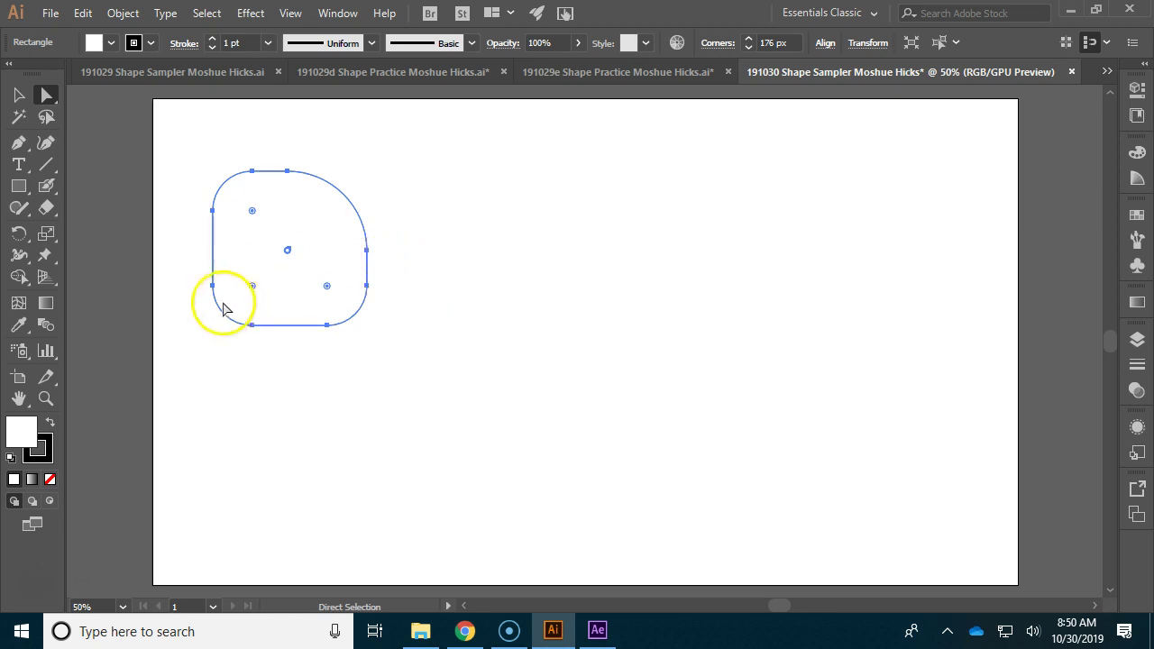
{"action": "left_click_drag", "start_coordinate": [254, 289], "coordinate": [280, 261]}
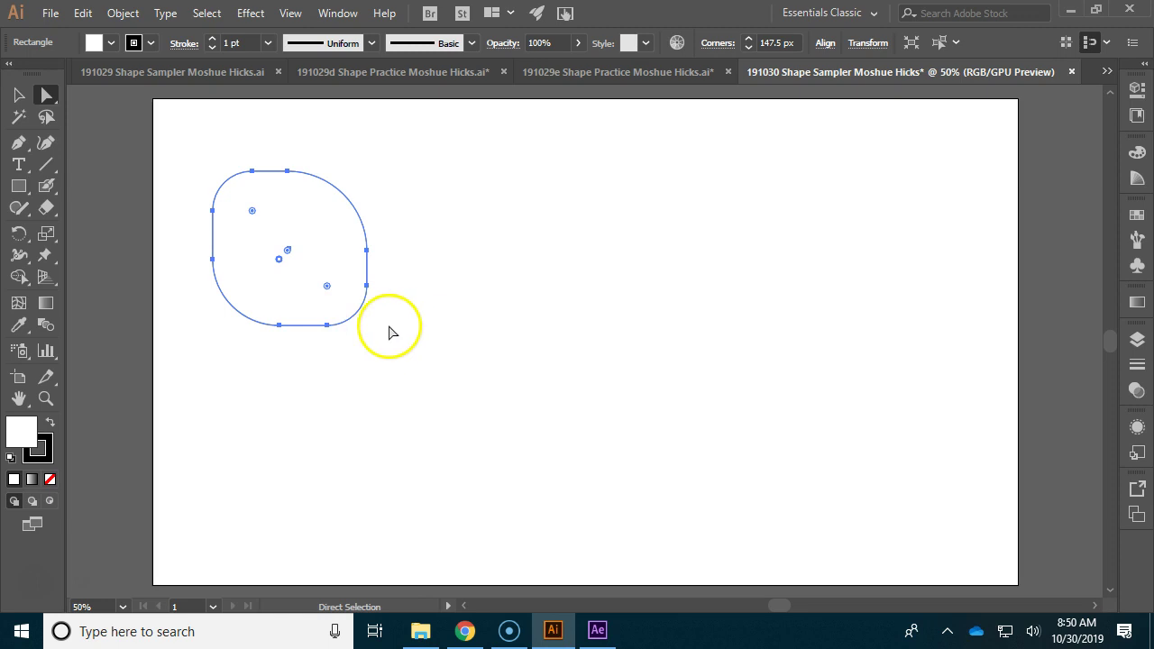
{"action": "left_click_drag", "start_coordinate": [30, 187], "coordinate": [85, 254]}
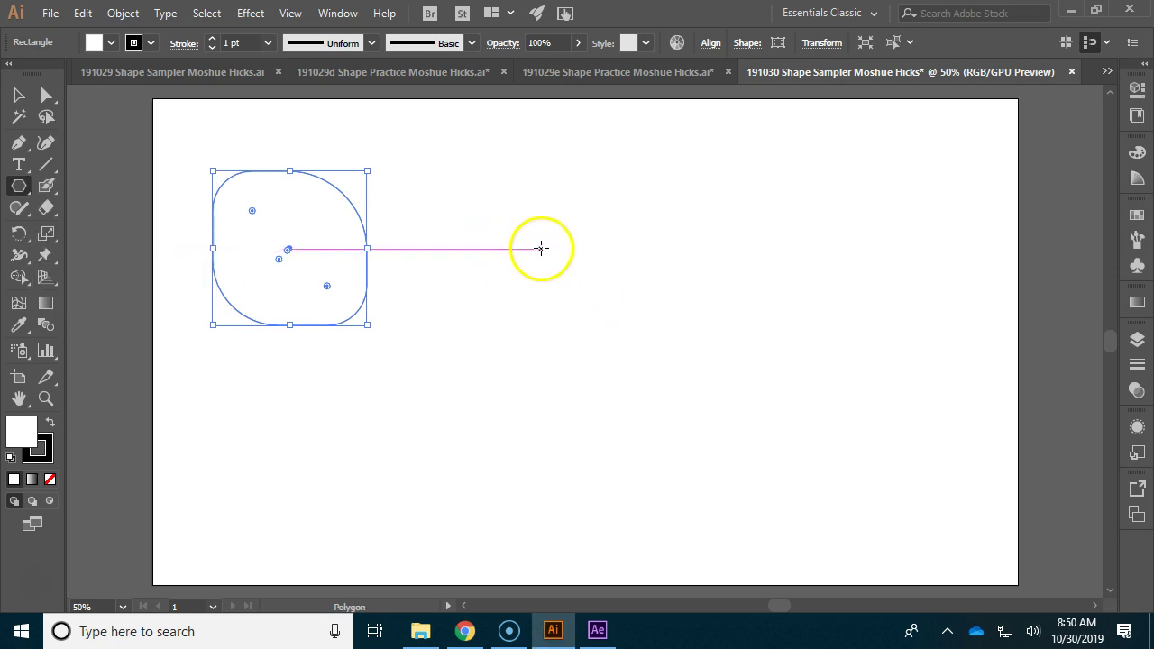
Replace the dragged polygon with a 6-sided hexagon right of the rounded square
{"action": "left_click_drag", "start_coordinate": [541, 248], "coordinate": [616, 300]}
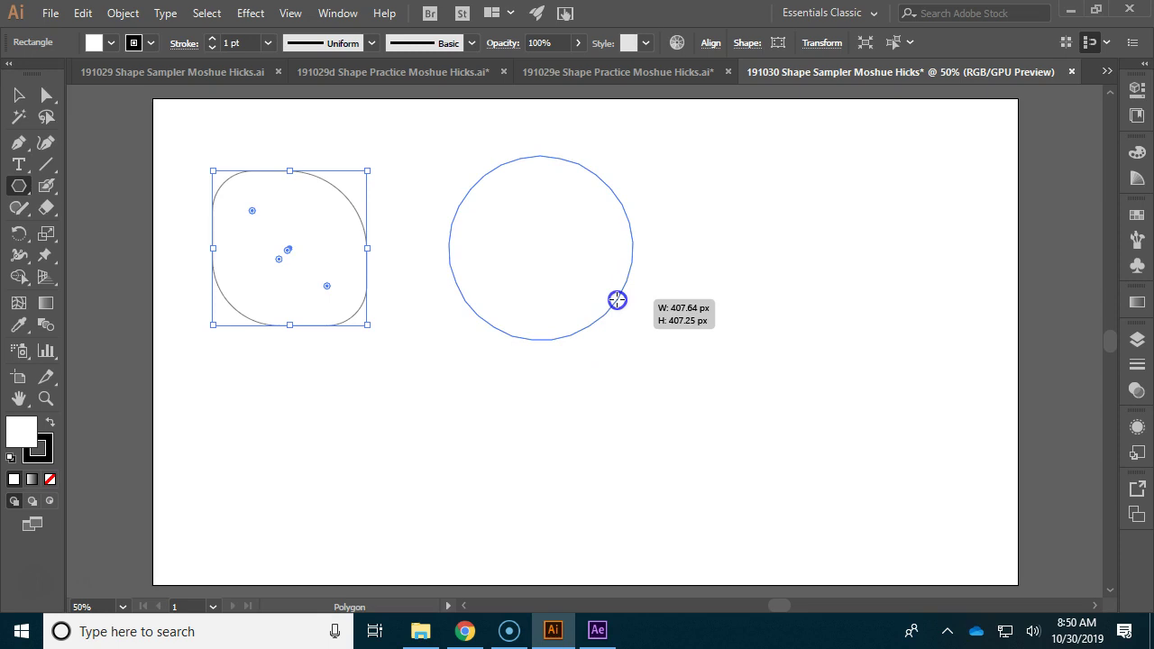
{"action": "left_click_drag", "start_coordinate": [617, 301], "coordinate": [616, 300]}
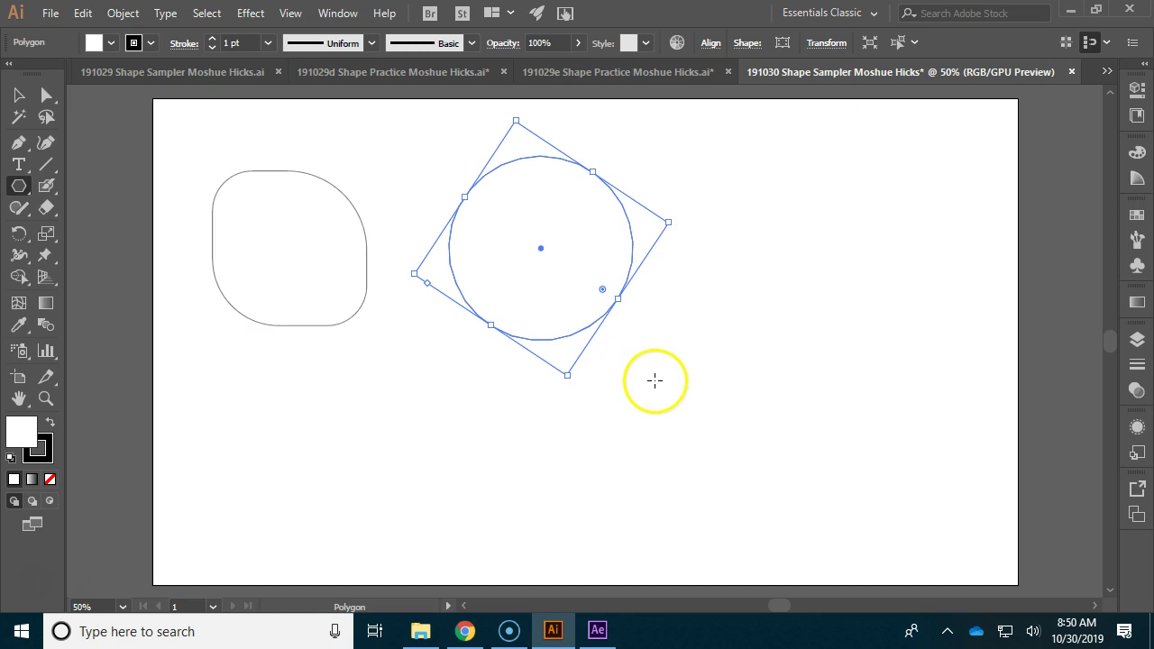
{"action": "key", "text": "ctrl+z"}
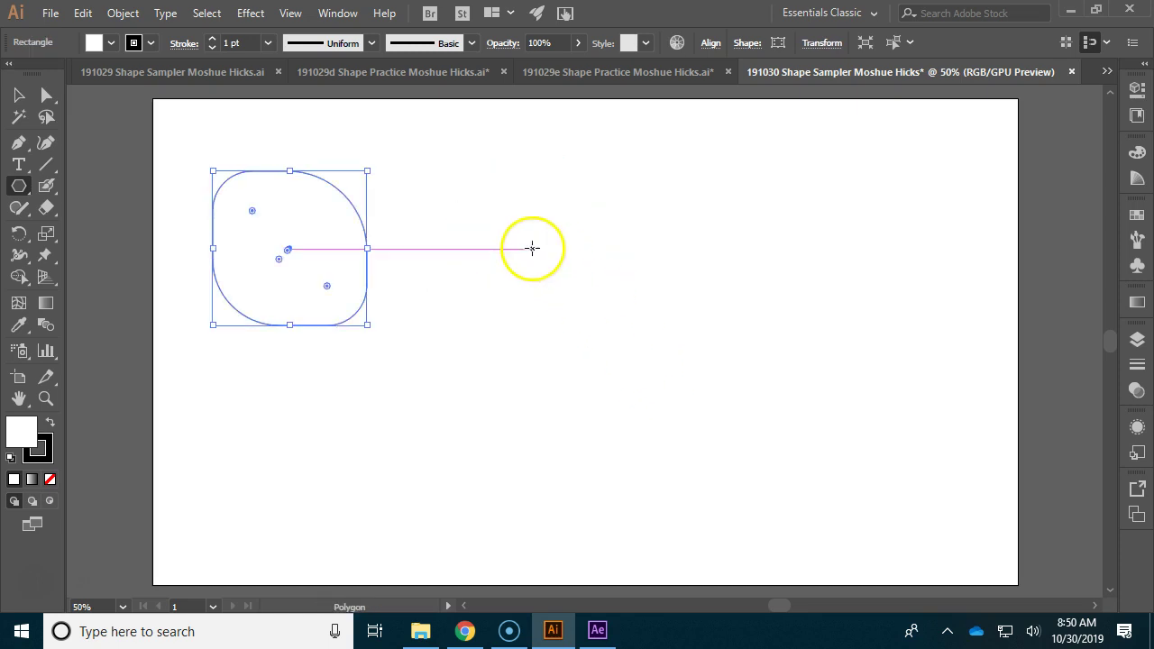
{"action": "left_click", "coordinate": [532, 248]}
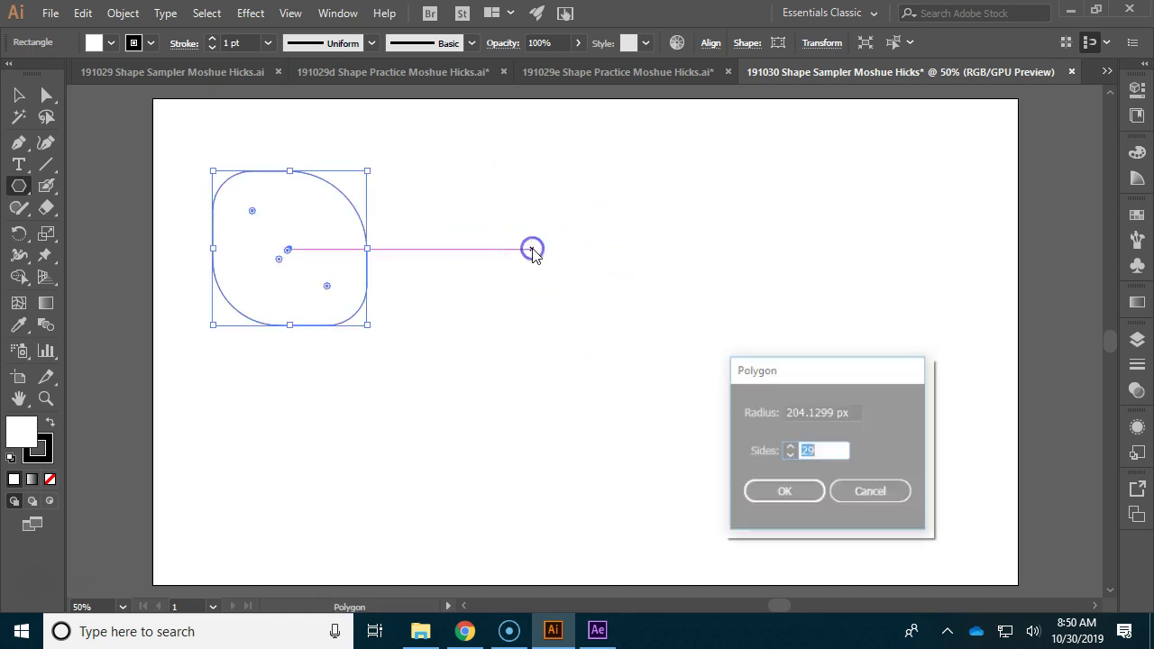
{"action": "left_click", "coordinate": [790, 453]}
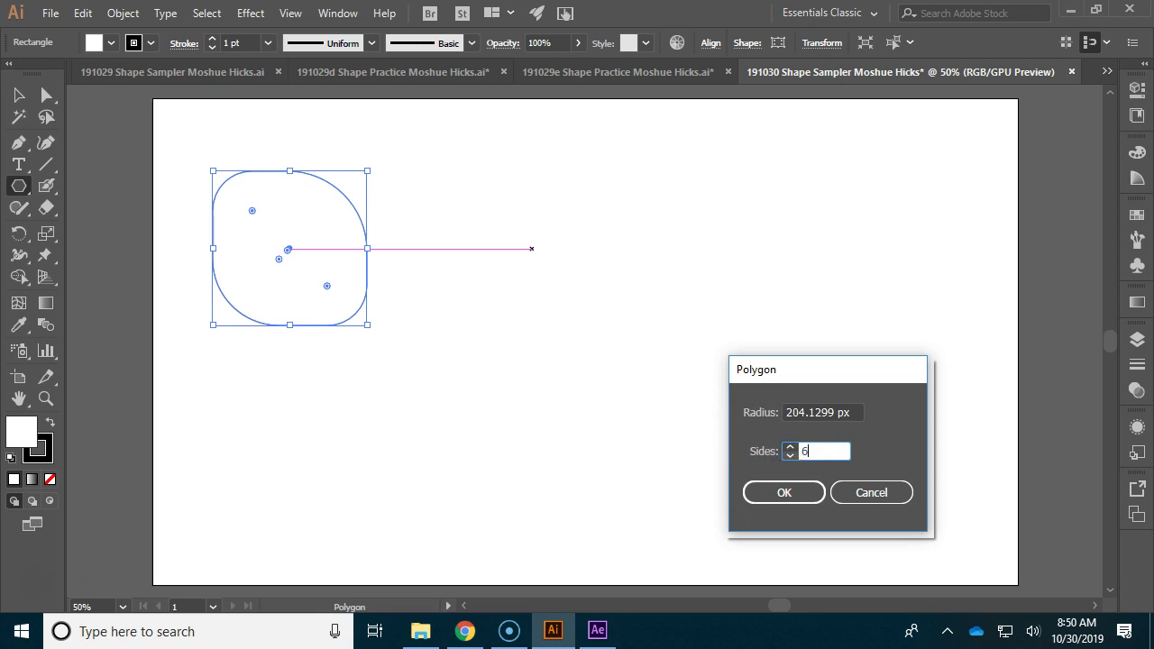
{"action": "left_click", "coordinate": [785, 493]}
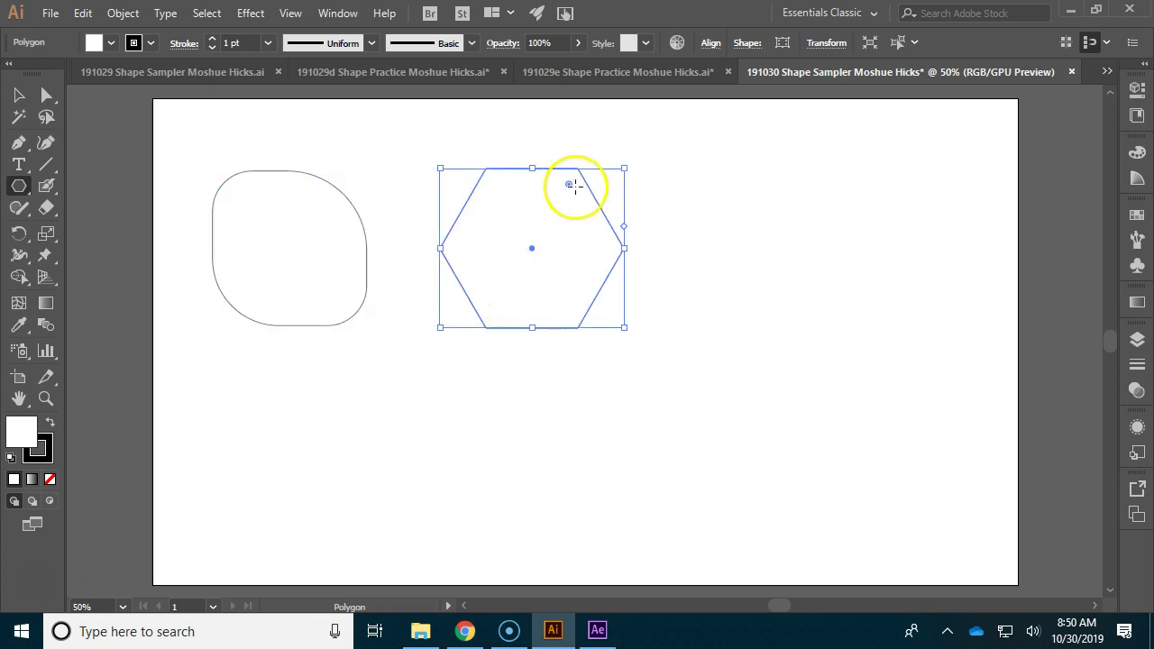
Change the hexagon to nine sides and reduce its corner rounding back to nearly sharp
{"action": "left_click_drag", "start_coordinate": [569, 184], "coordinate": [559, 201]}
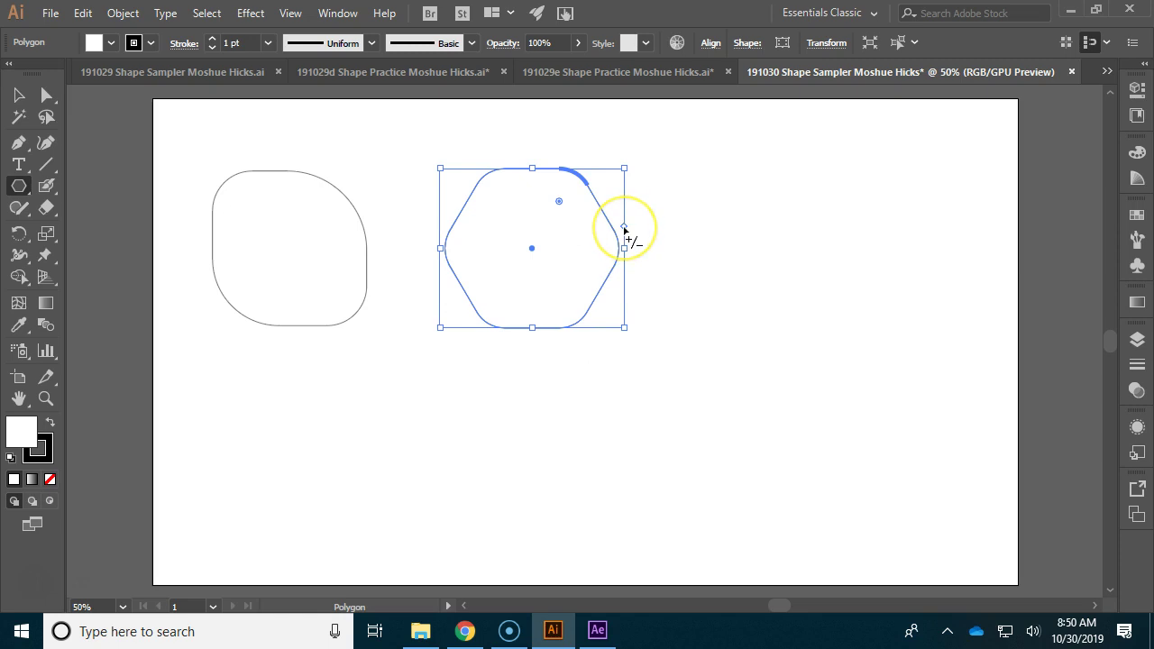
{"action": "left_click_drag", "start_coordinate": [625, 229], "coordinate": [625, 271]}
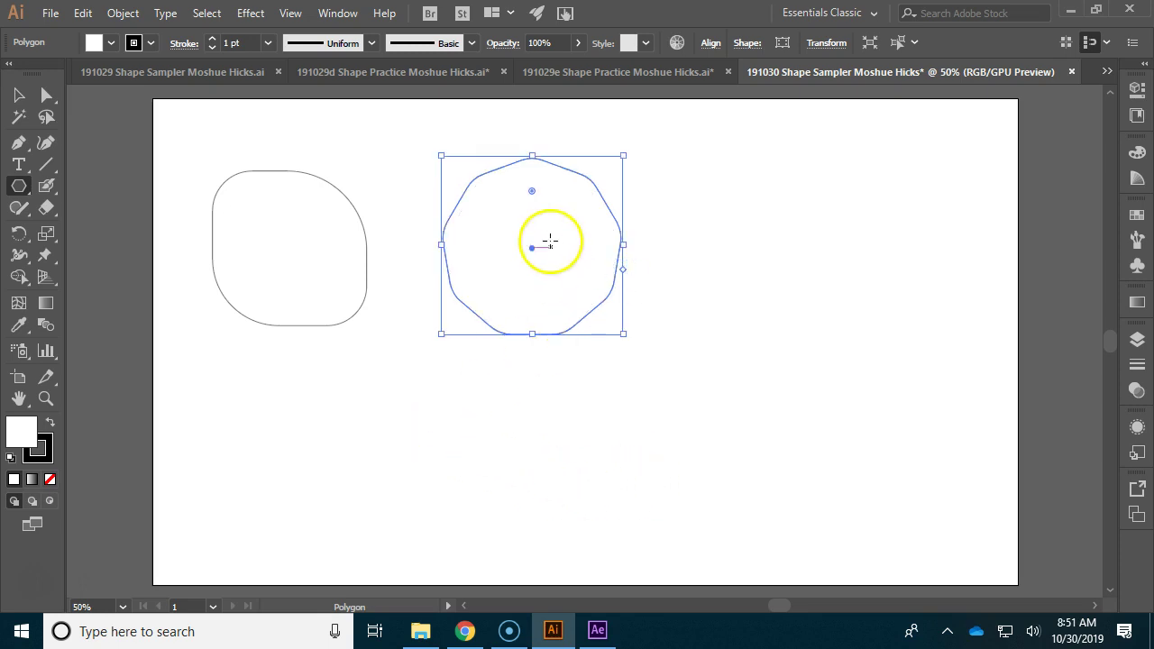
{"action": "left_click_drag", "start_coordinate": [533, 191], "coordinate": [533, 158]}
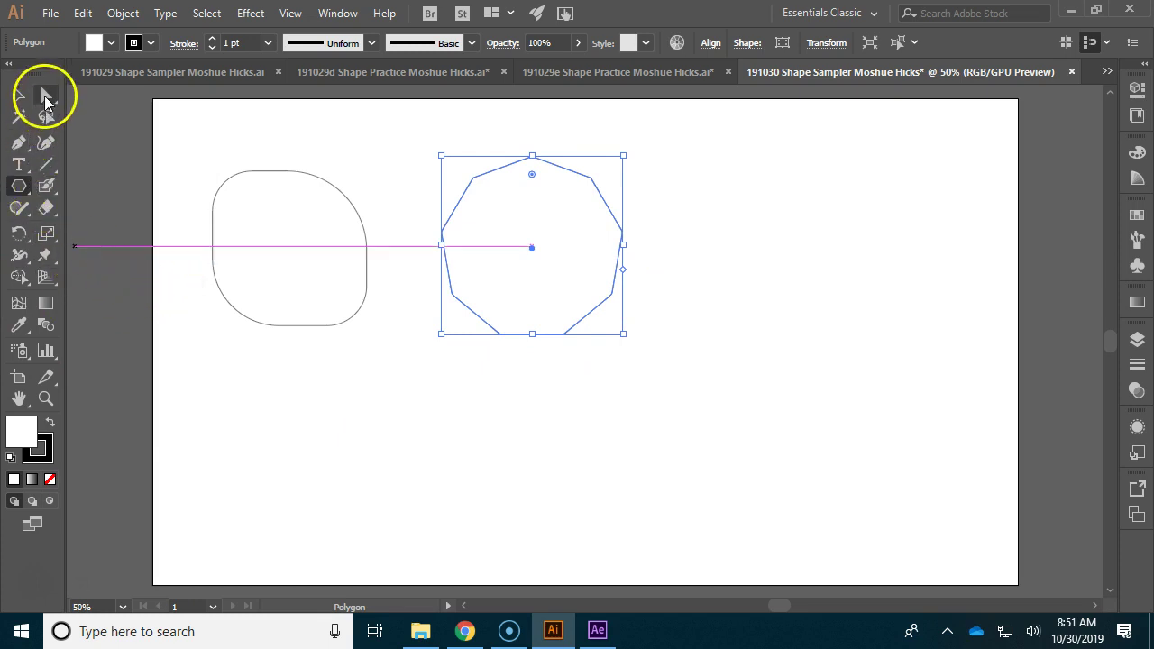
Draw a closed curved blob of five anchors below the polygon with the Pen Tool
{"action": "left_click", "coordinate": [46, 95]}
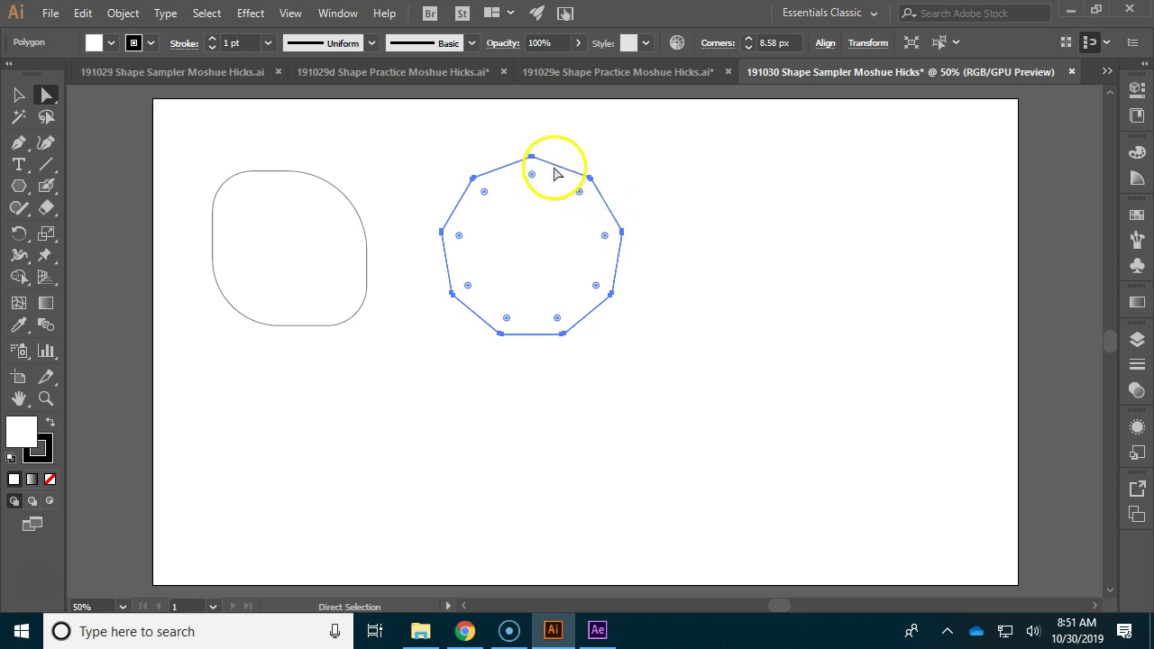
{"action": "left_click", "coordinate": [19, 146]}
{"action": "left_click_drag", "start_coordinate": [506, 408], "coordinate": [470, 425]}
{"action": "left_click_drag", "start_coordinate": [451, 499], "coordinate": [459, 515]}
{"action": "left_click_drag", "start_coordinate": [500, 546], "coordinate": [606, 420]}
{"action": "left_click_drag", "start_coordinate": [601, 408], "coordinate": [575, 386]}
{"action": "left_click_drag", "start_coordinate": [549, 386], "coordinate": [514, 398]}
{"action": "left_click_drag", "start_coordinate": [506, 407], "coordinate": [512, 398]}
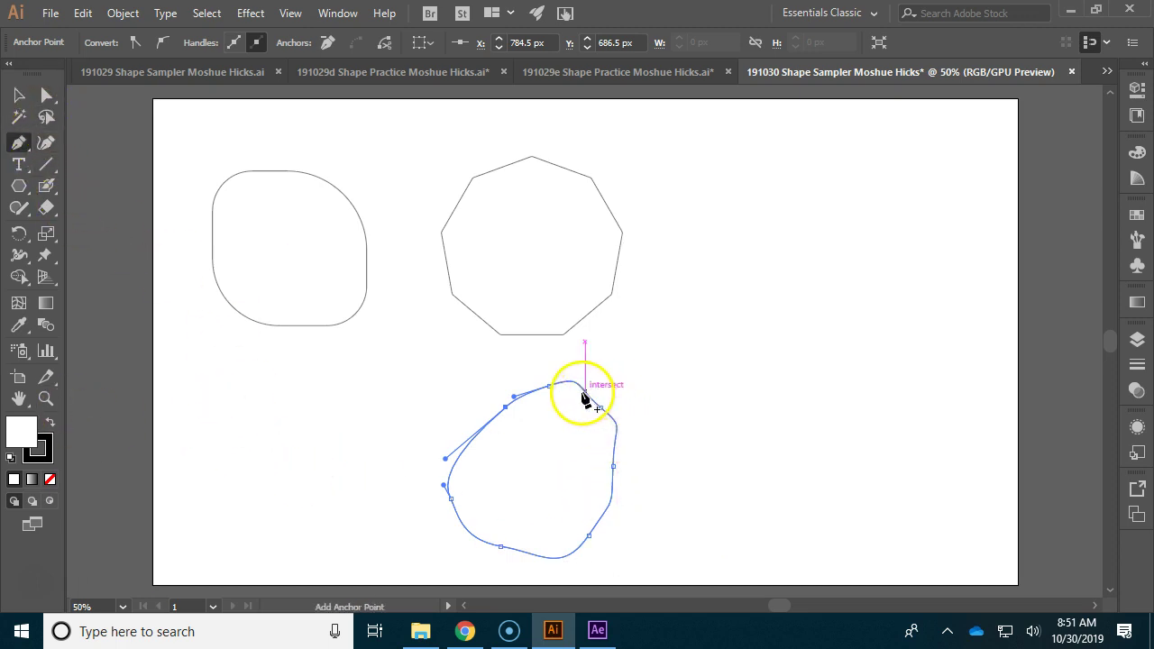
Add anchor points on the blob's right and upper-left edges
{"action": "left_click", "coordinate": [21, 147]}
{"action": "left_click_drag", "start_coordinate": [22, 152], "coordinate": [113, 172]}
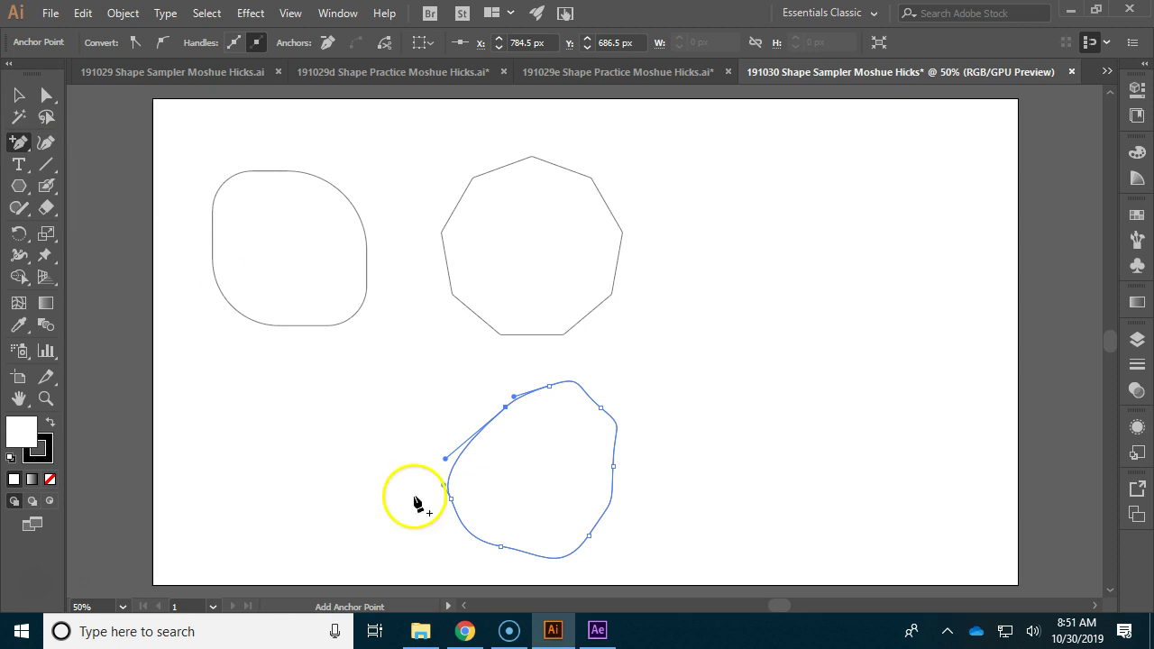
{"action": "left_click", "coordinate": [618, 428]}
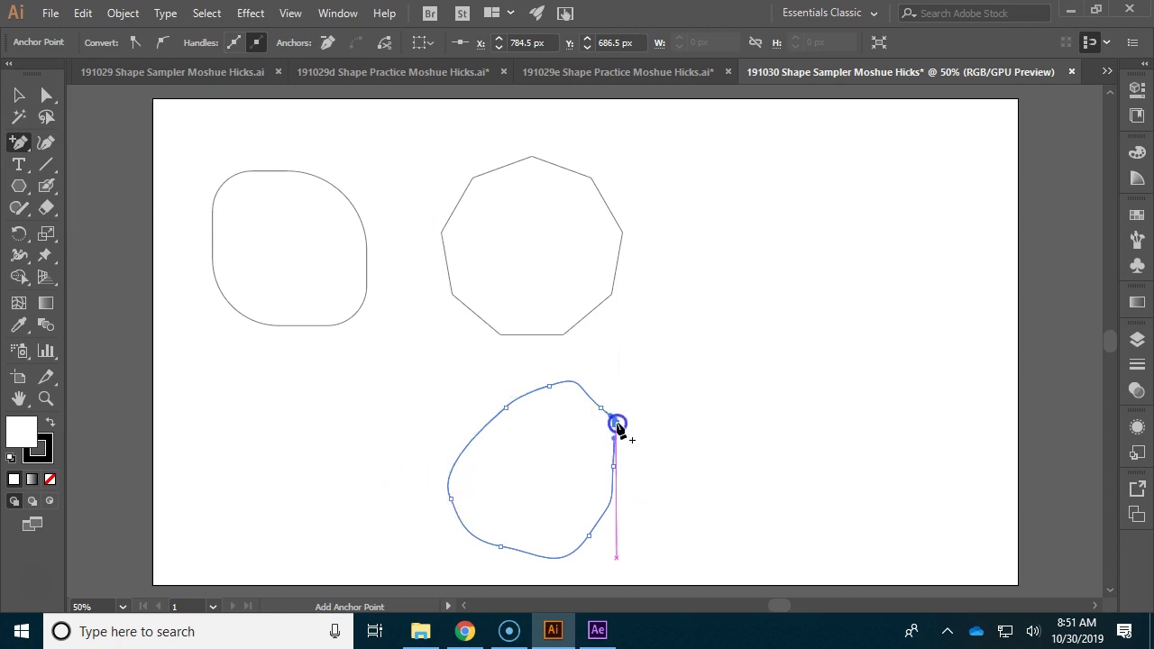
{"action": "left_click", "coordinate": [491, 420]}
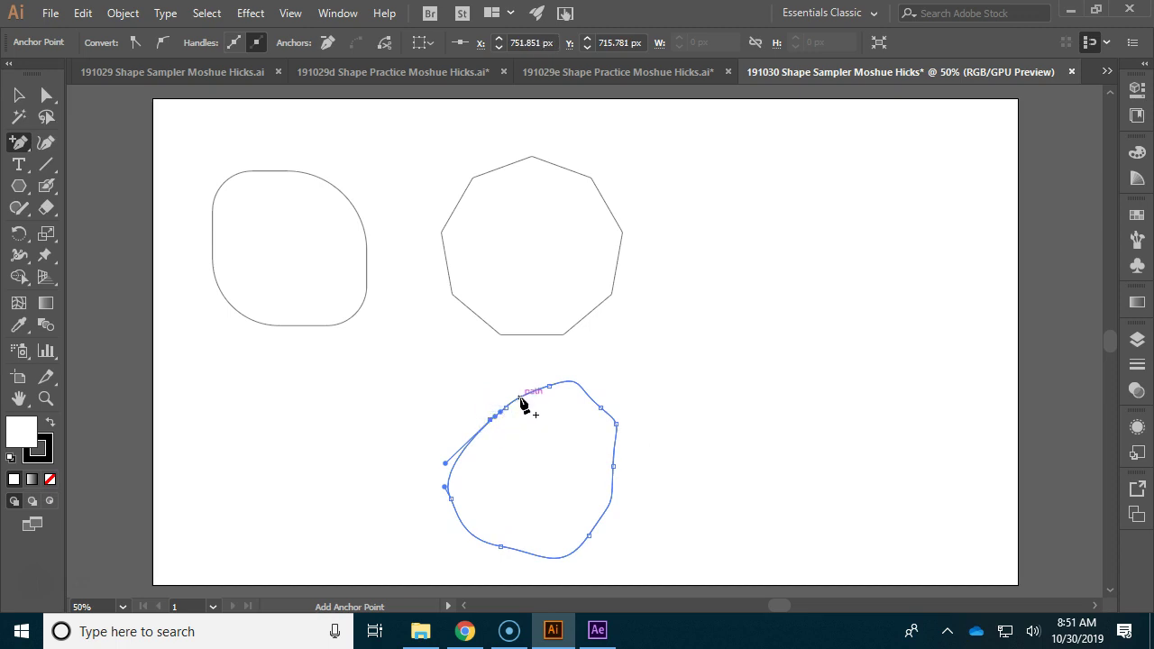
Pull the upper-left anchor into a spike, then undo to keep the rounded outline
{"action": "left_click", "coordinate": [48, 96]}
{"action": "left_click_drag", "start_coordinate": [616, 424], "coordinate": [655, 385]}
{"action": "left_click", "coordinate": [508, 409]}
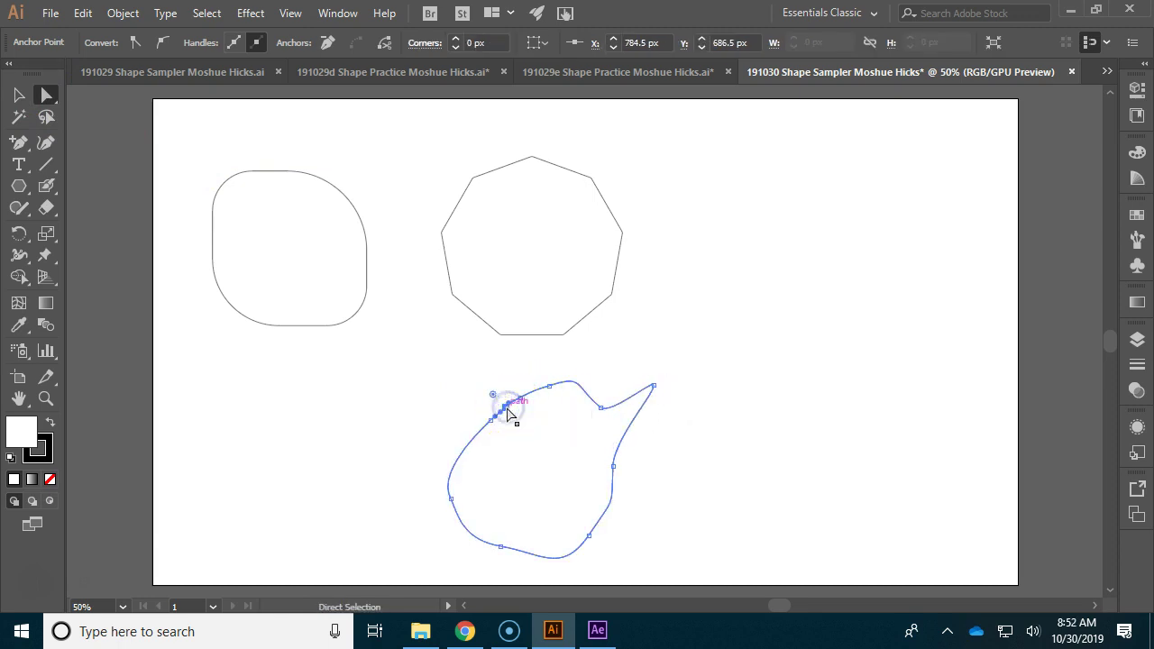
{"action": "left_click_drag", "start_coordinate": [507, 410], "coordinate": [479, 361]}
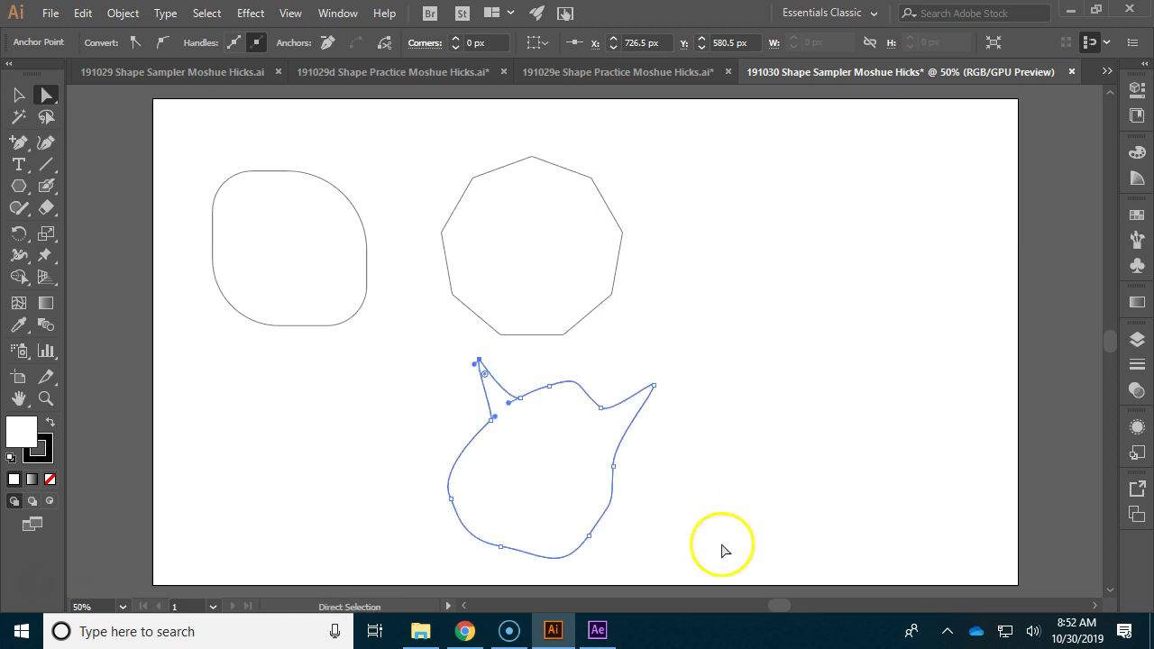
{"action": "left_click", "coordinate": [581, 483], "text": "ctrl"}
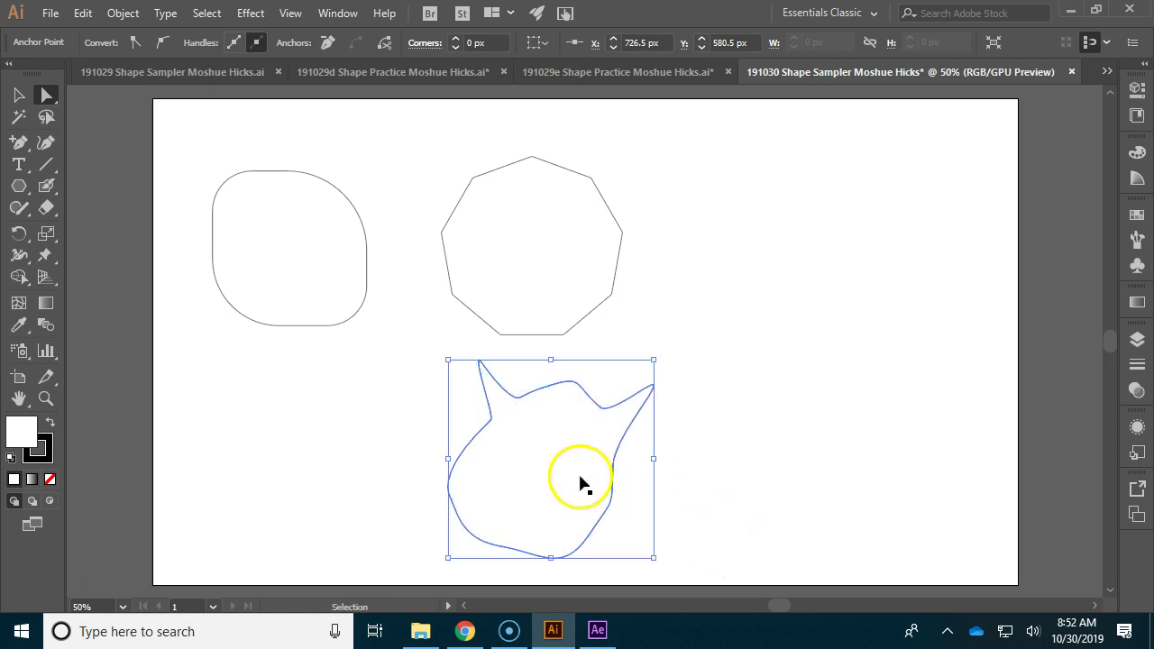
{"action": "key", "text": "ctrl+z"}
{"action": "key", "text": "ctrl+z"}
{"action": "key", "text": "ctrl+z"}
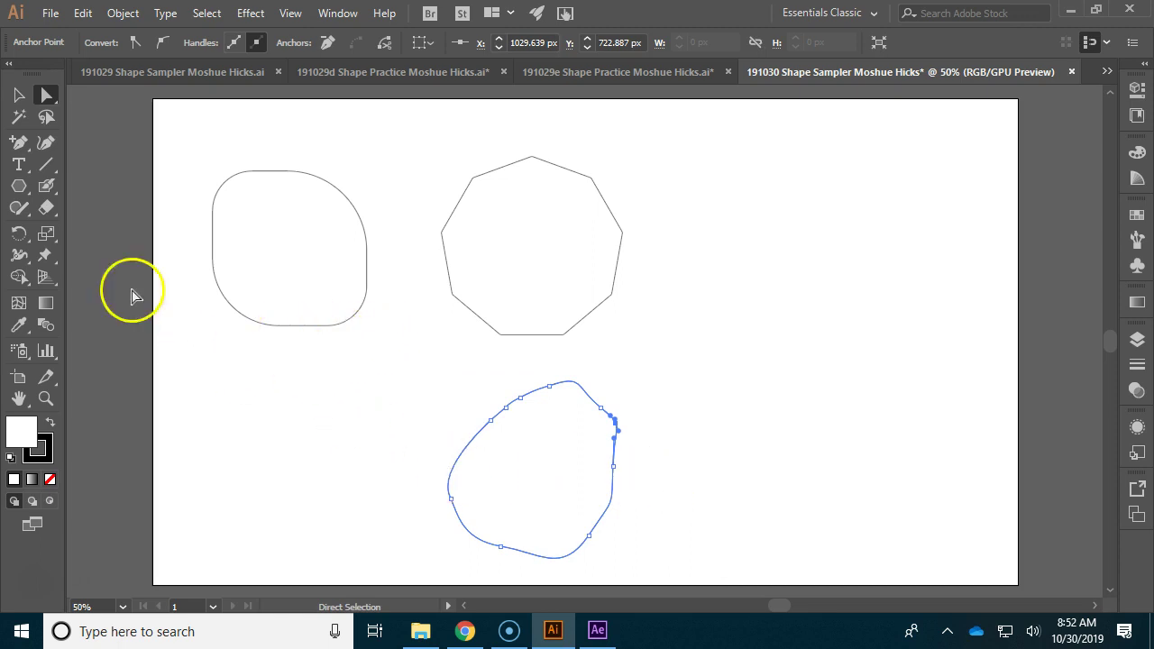
Create a 9-point star at the lower left of the artboard
{"action": "left_click", "coordinate": [21, 185]}
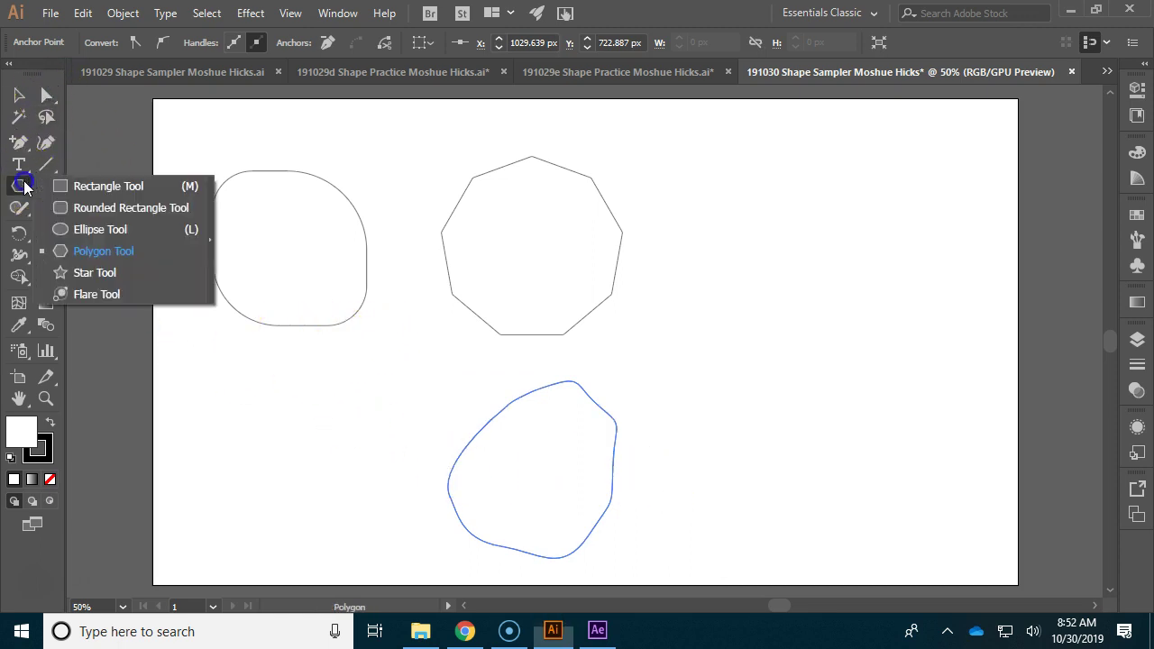
{"action": "left_click", "coordinate": [95, 272]}
{"action": "left_click_drag", "start_coordinate": [277, 456], "coordinate": [344, 506]}
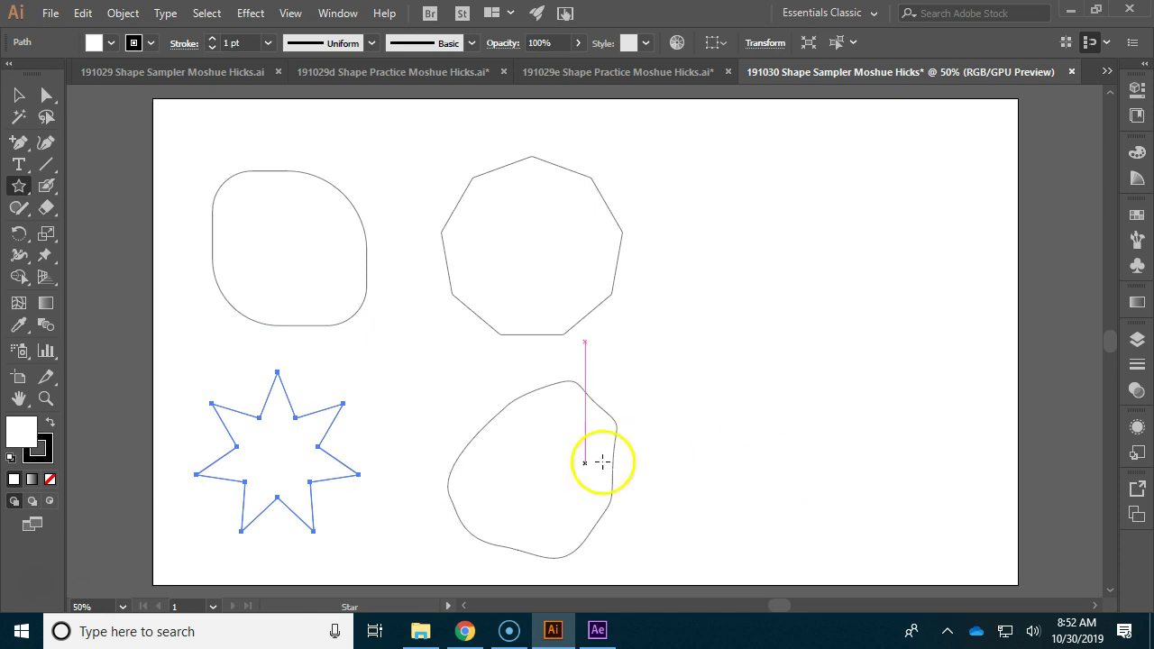
{"action": "left_click", "coordinate": [550, 461], "text": "ctrl"}
{"action": "left_click", "coordinate": [288, 454]}
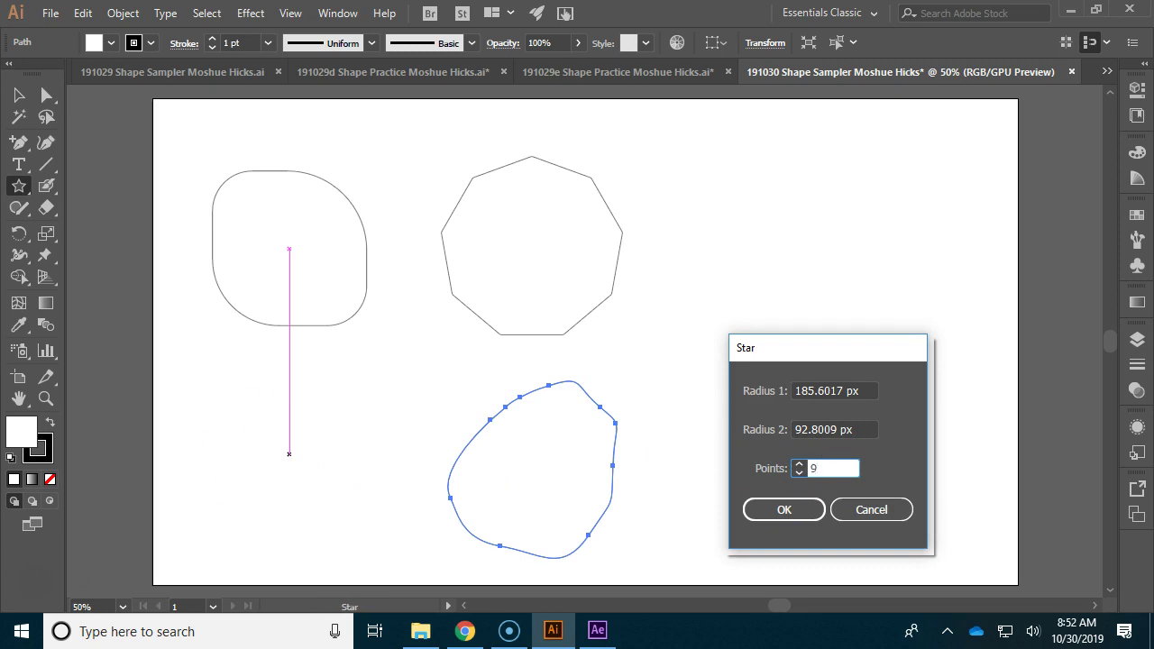
{"action": "type", "text": "9"}
{"action": "key", "text": "Return"}
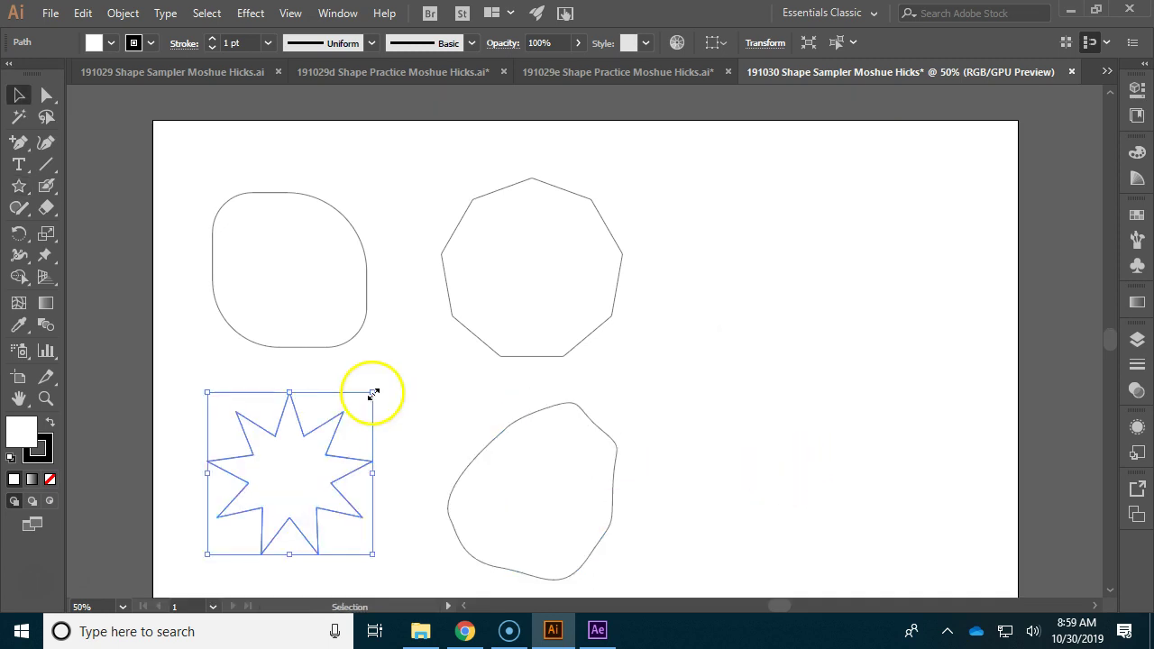
Enlarge the star to about 365 × 360 px to match the other shapes
{"action": "left_click_drag", "start_coordinate": [373, 394], "coordinate": [404, 374]}
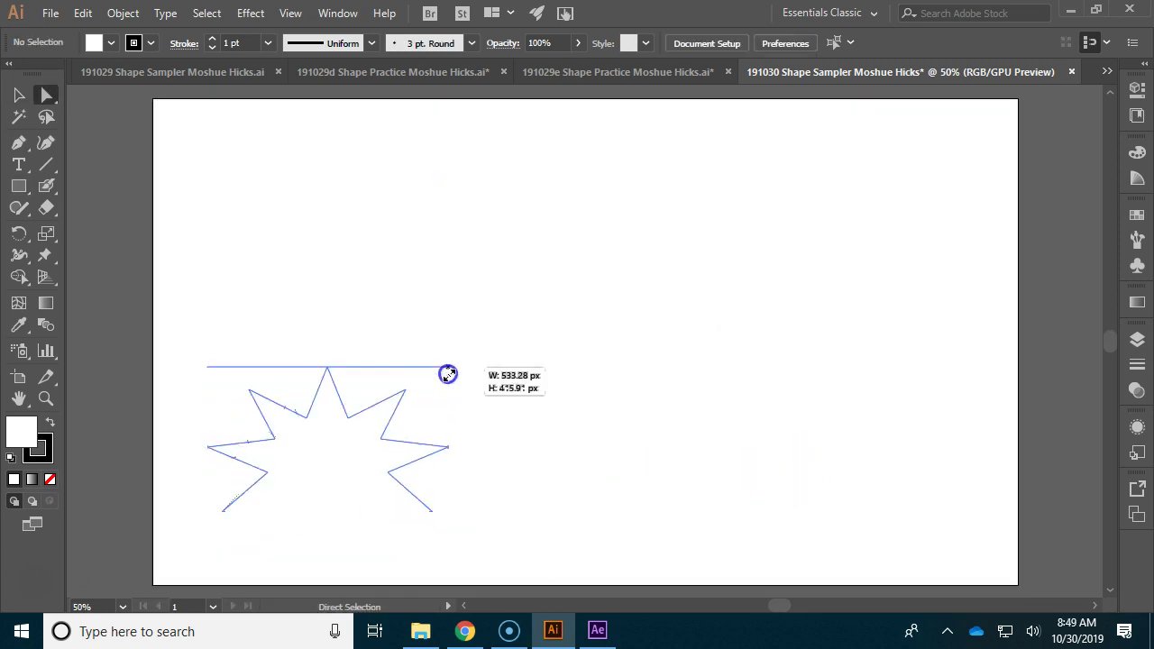
{"action": "left_click_drag", "start_coordinate": [448, 376], "coordinate": [399, 402]}
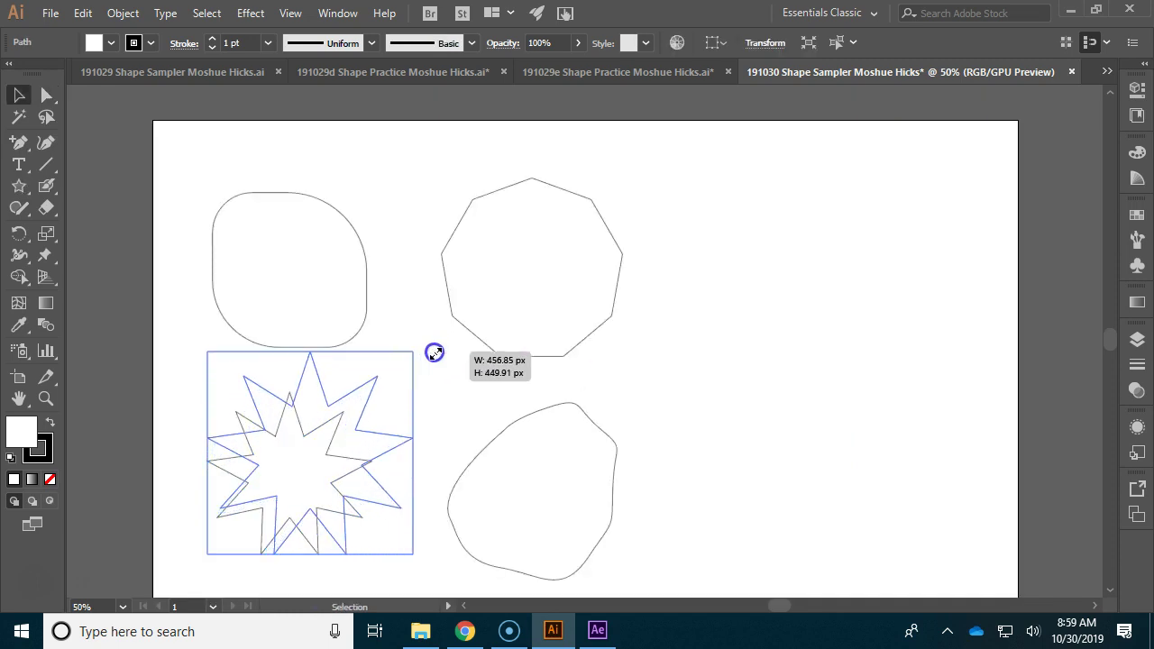
{"action": "left_click_drag", "start_coordinate": [433, 351], "coordinate": [379, 393]}
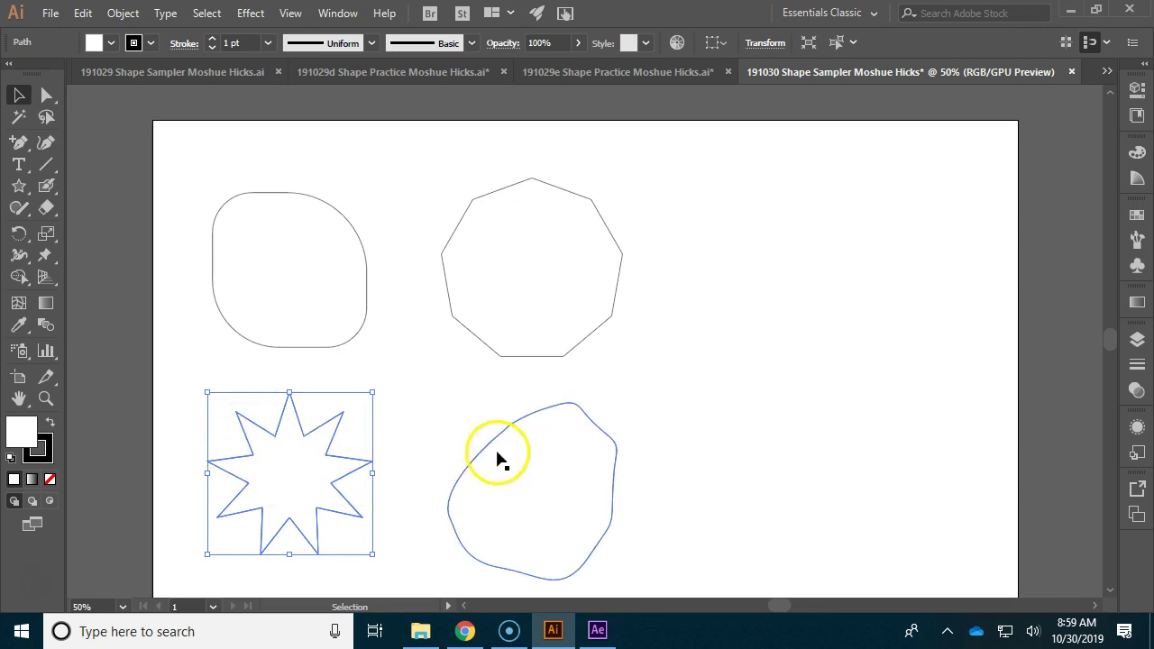
Apply a 71% Pucker & Bloat effect to the rounded square, with preview on
{"action": "left_click", "coordinate": [357, 340]}
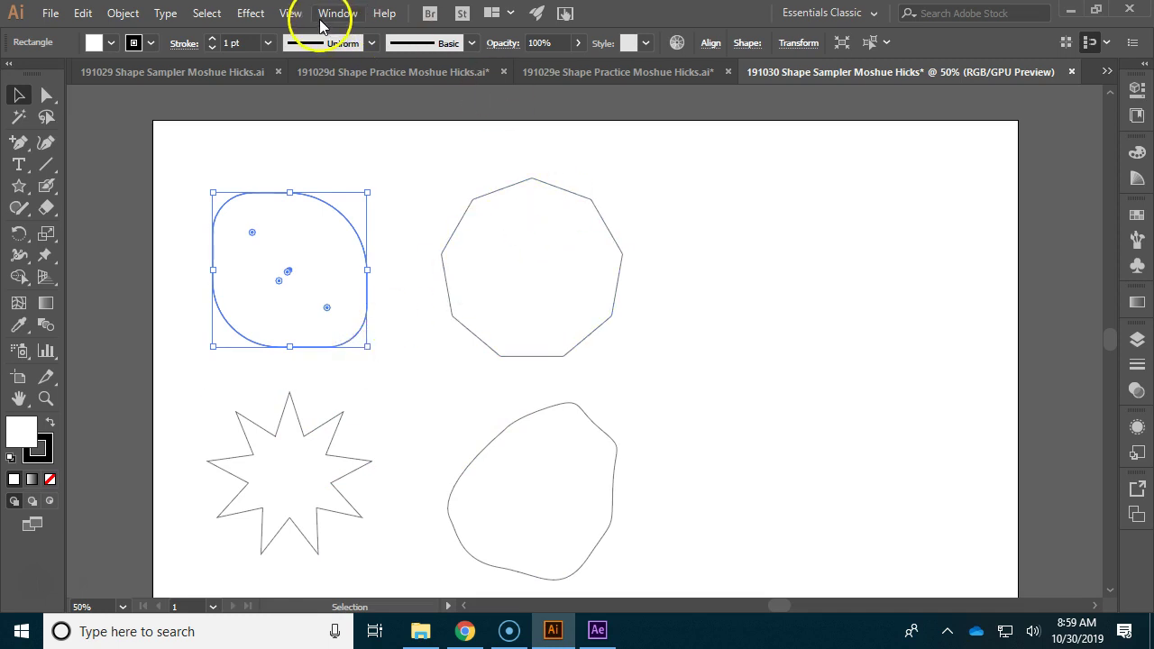
{"action": "left_click", "coordinate": [257, 15]}
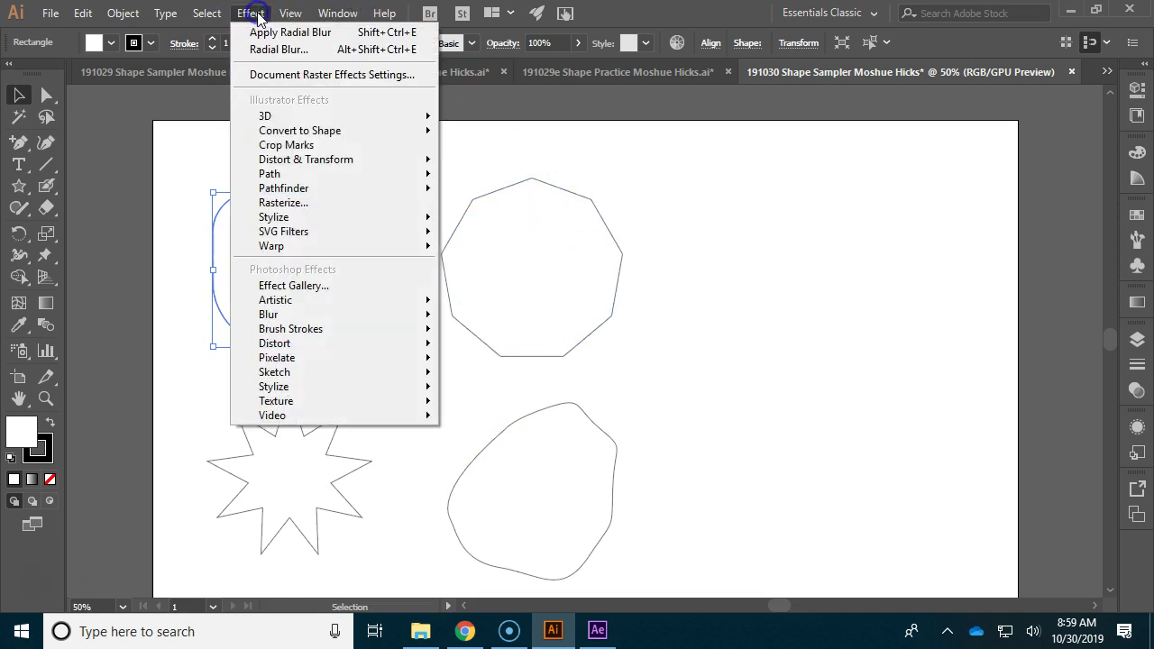
{"action": "mouse_move", "coordinate": [307, 170]}
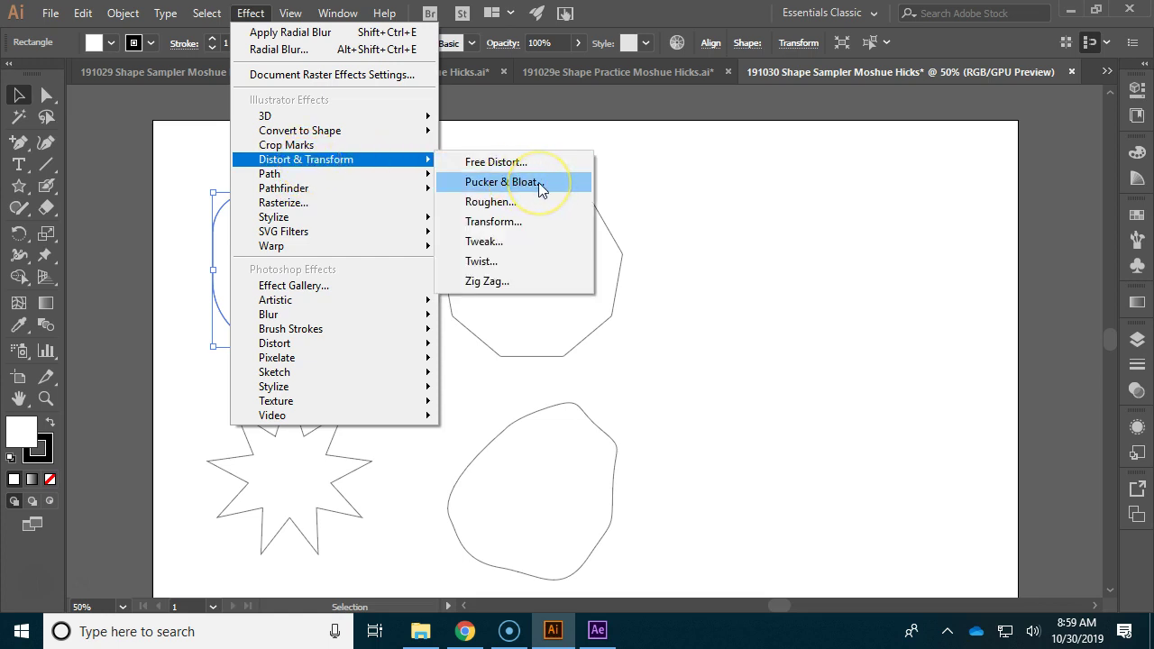
{"action": "left_click", "coordinate": [539, 183]}
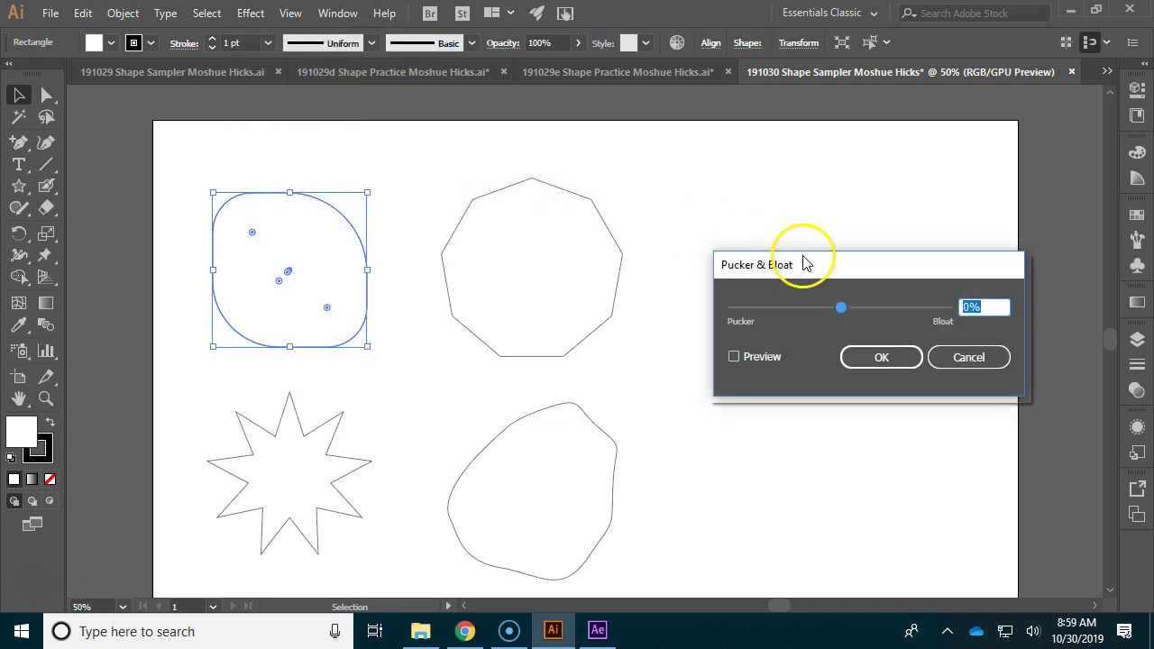
{"action": "left_click_drag", "start_coordinate": [809, 265], "coordinate": [773, 208]}
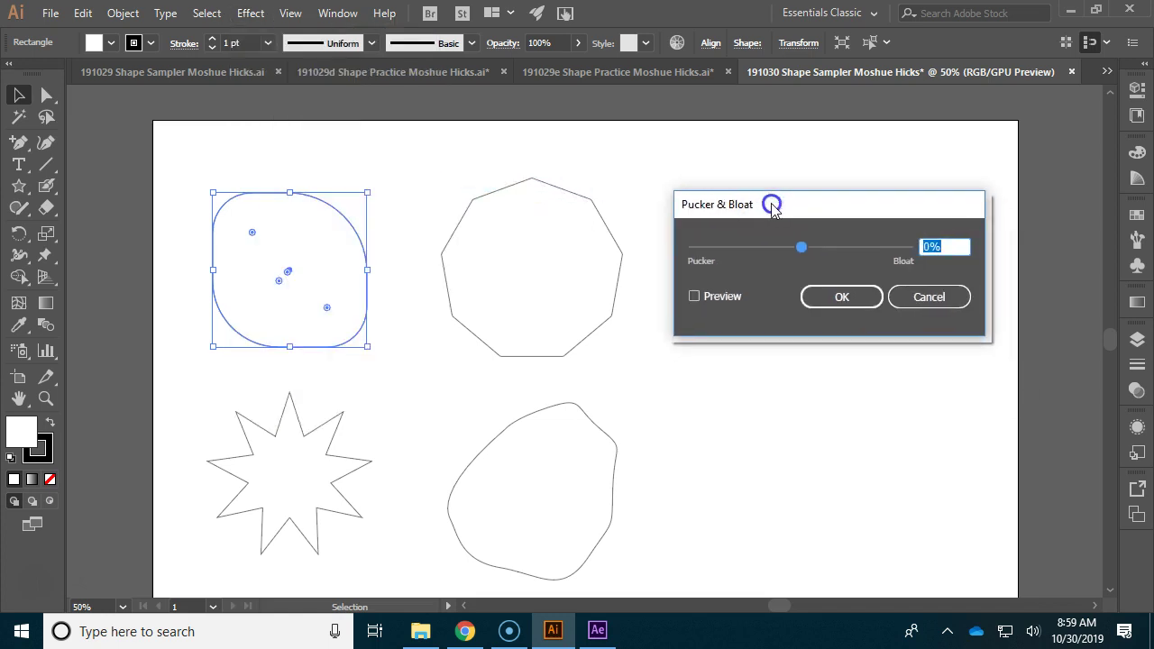
{"action": "left_click", "coordinate": [694, 296]}
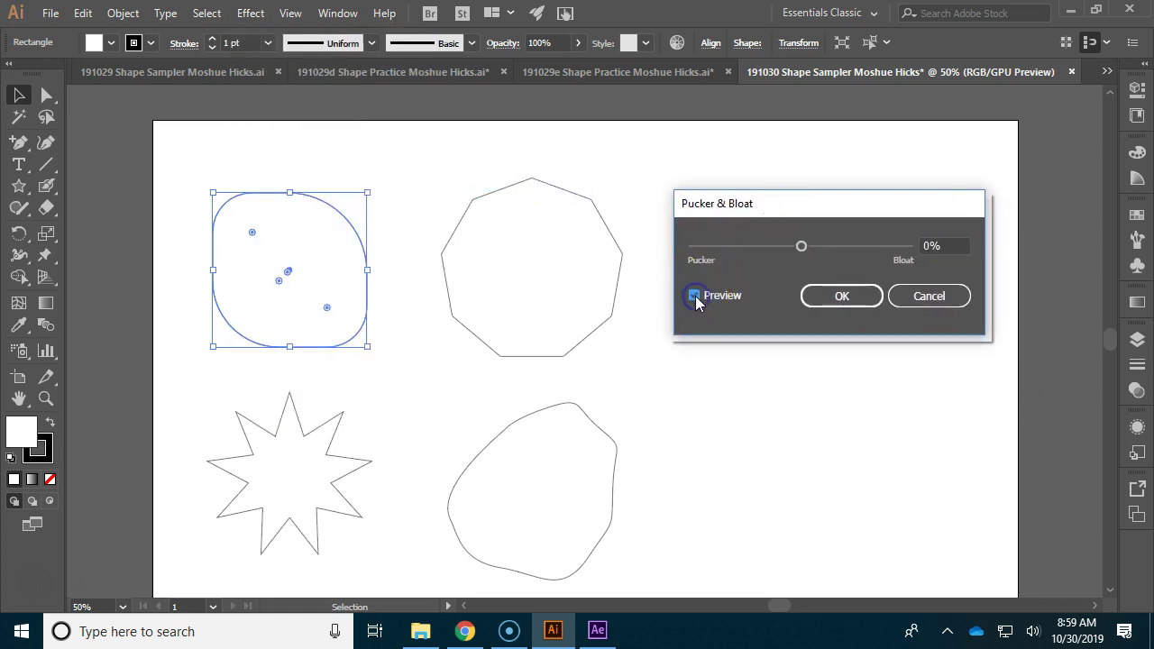
{"action": "left_click", "coordinate": [801, 246]}
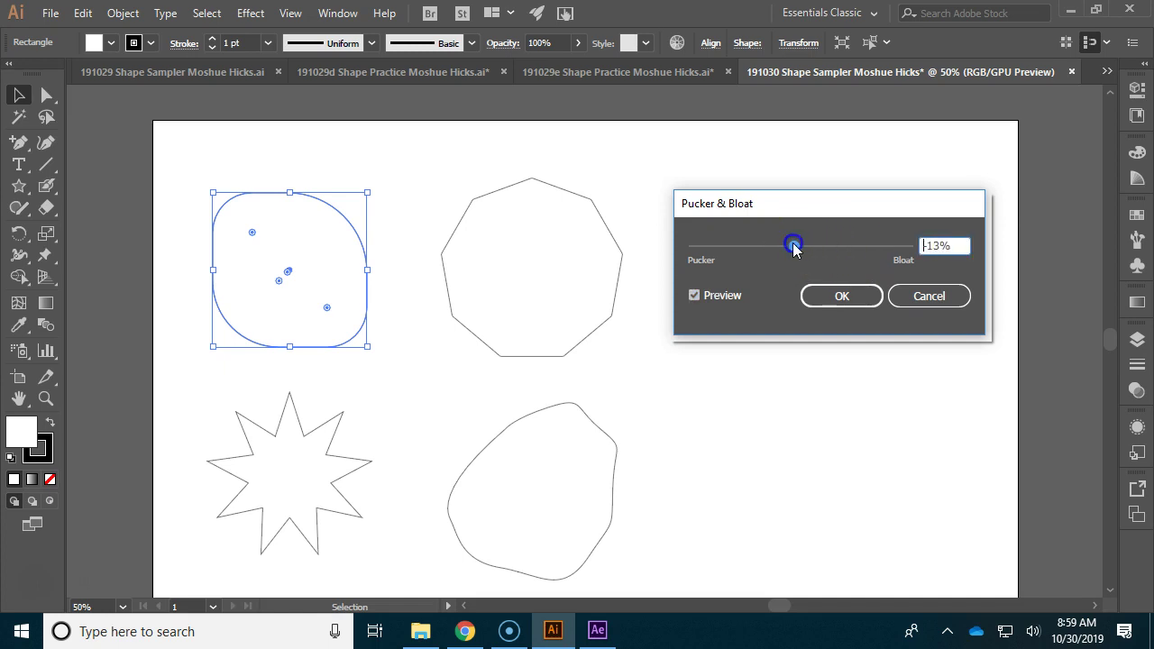
{"action": "left_click_drag", "start_coordinate": [783, 252], "coordinate": [779, 253]}
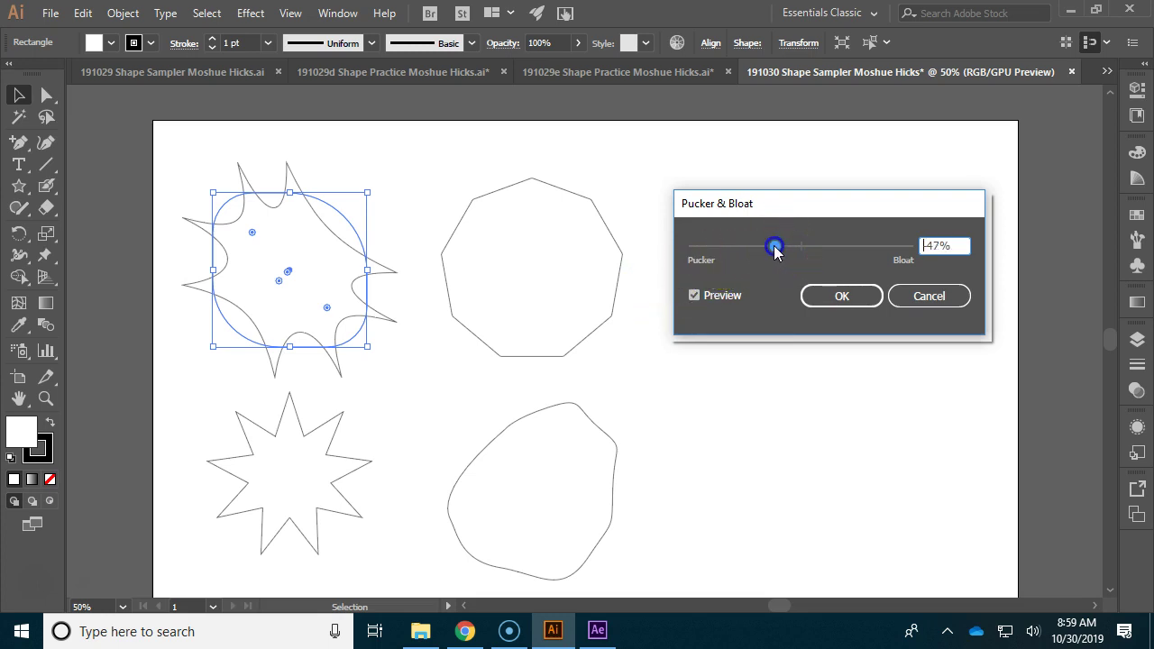
{"action": "left_click_drag", "start_coordinate": [775, 252], "coordinate": [841, 255]}
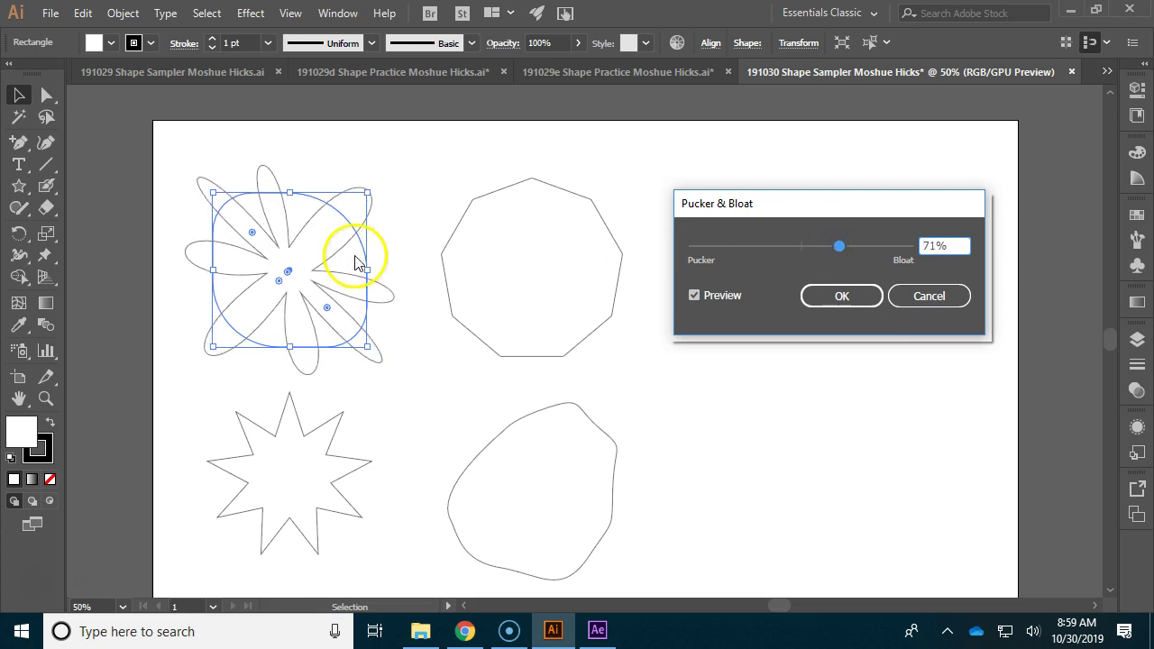
{"action": "left_click", "coordinate": [841, 297]}
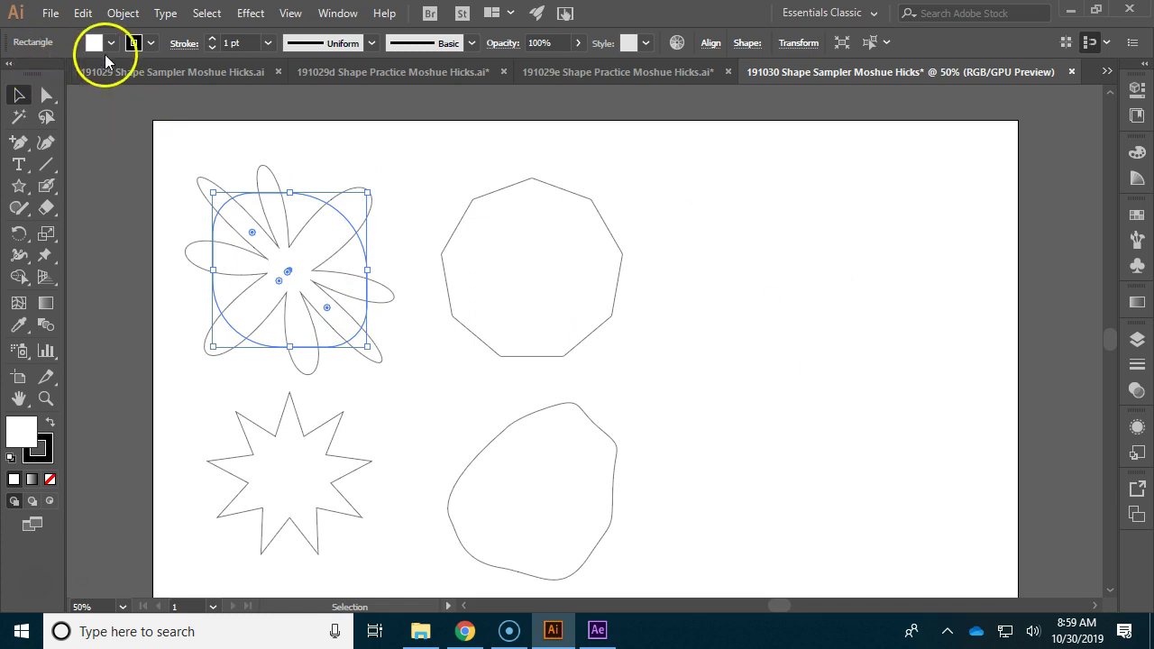
Fill the flower red and the nine-sided polygon orange
{"action": "left_click", "coordinate": [110, 45]}
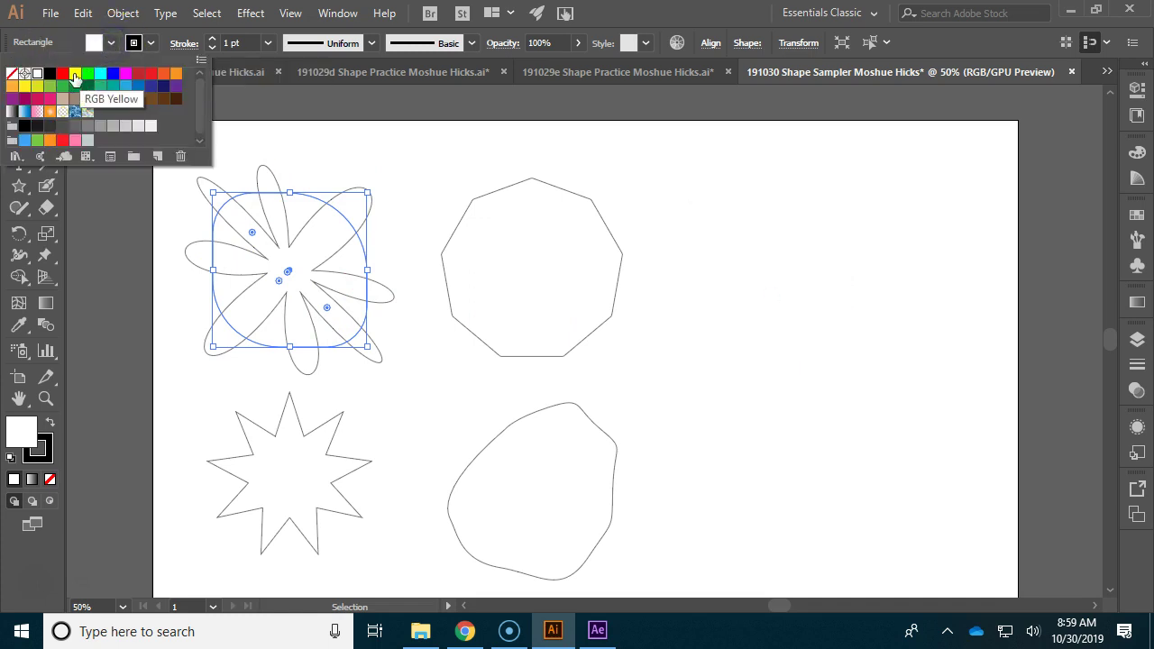
{"action": "left_click", "coordinate": [63, 73]}
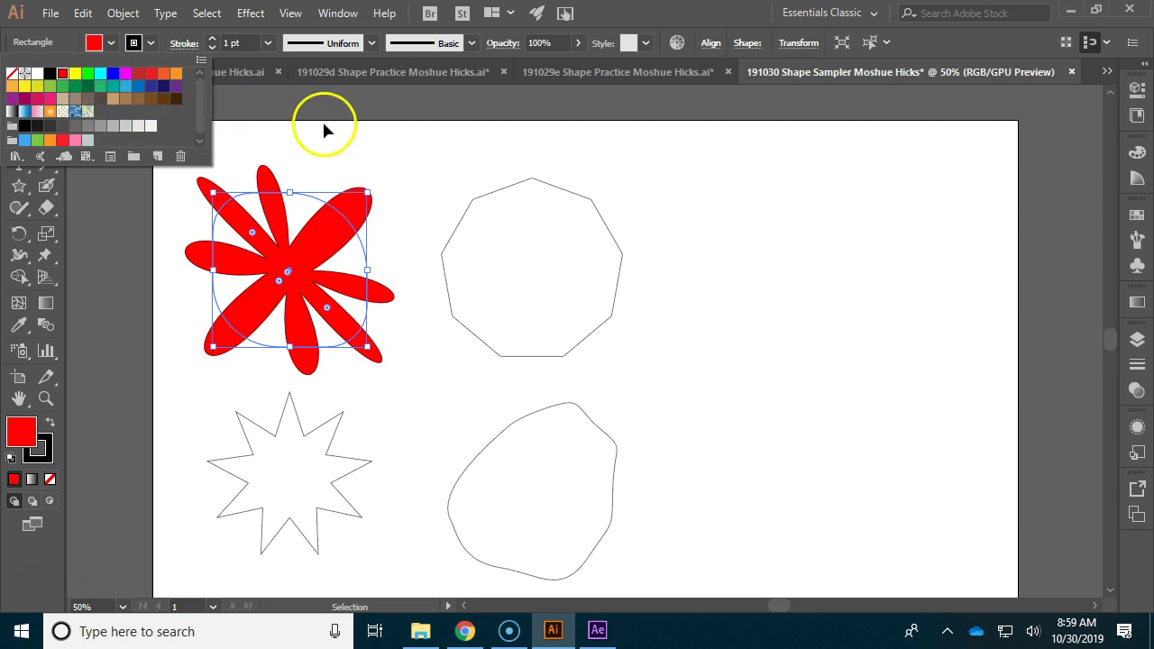
{"action": "left_click", "coordinate": [474, 212]}
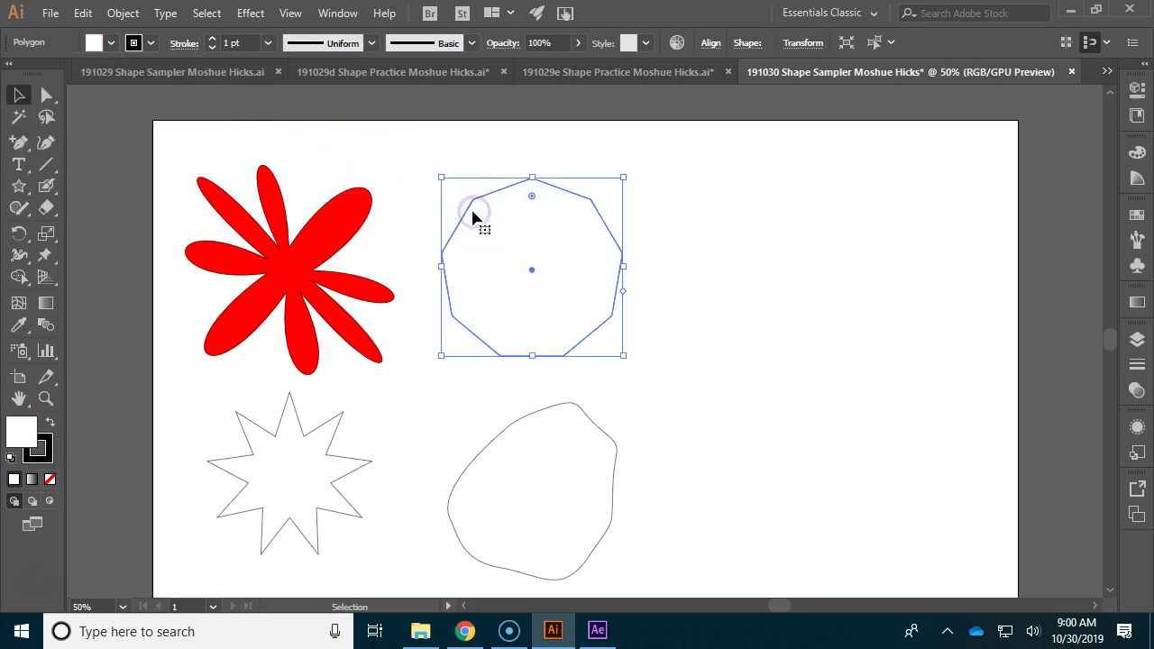
{"action": "left_click", "coordinate": [110, 44]}
{"action": "left_click", "coordinate": [173, 75]}
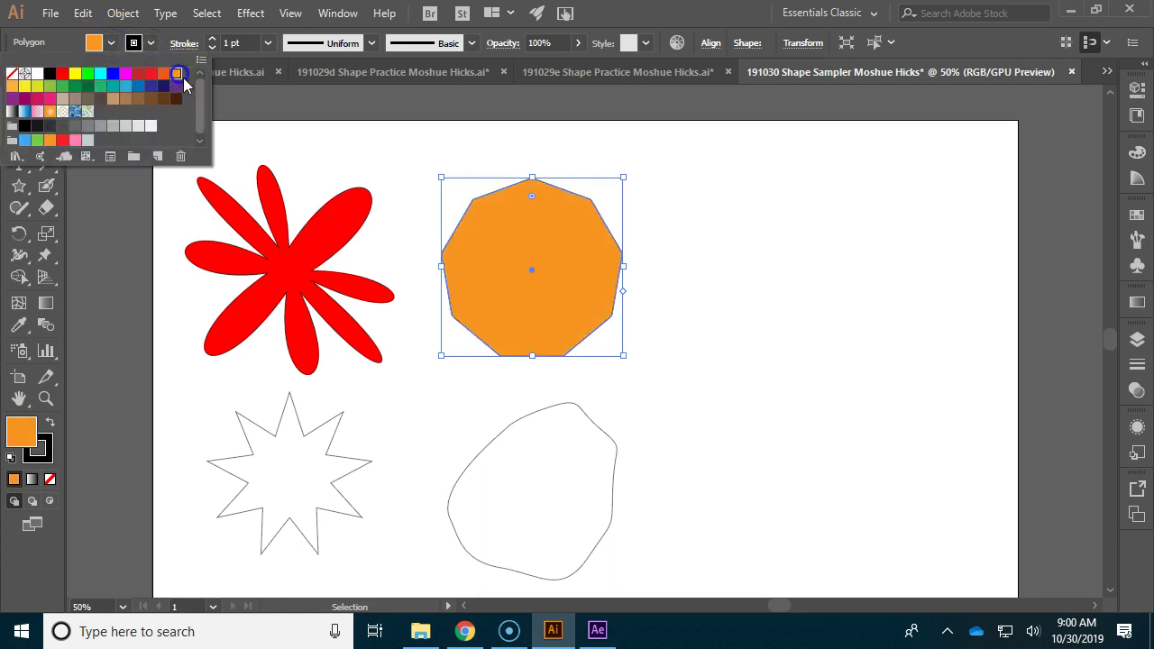
Fill the star green and the irregular blob blue
{"action": "left_click", "coordinate": [277, 430]}
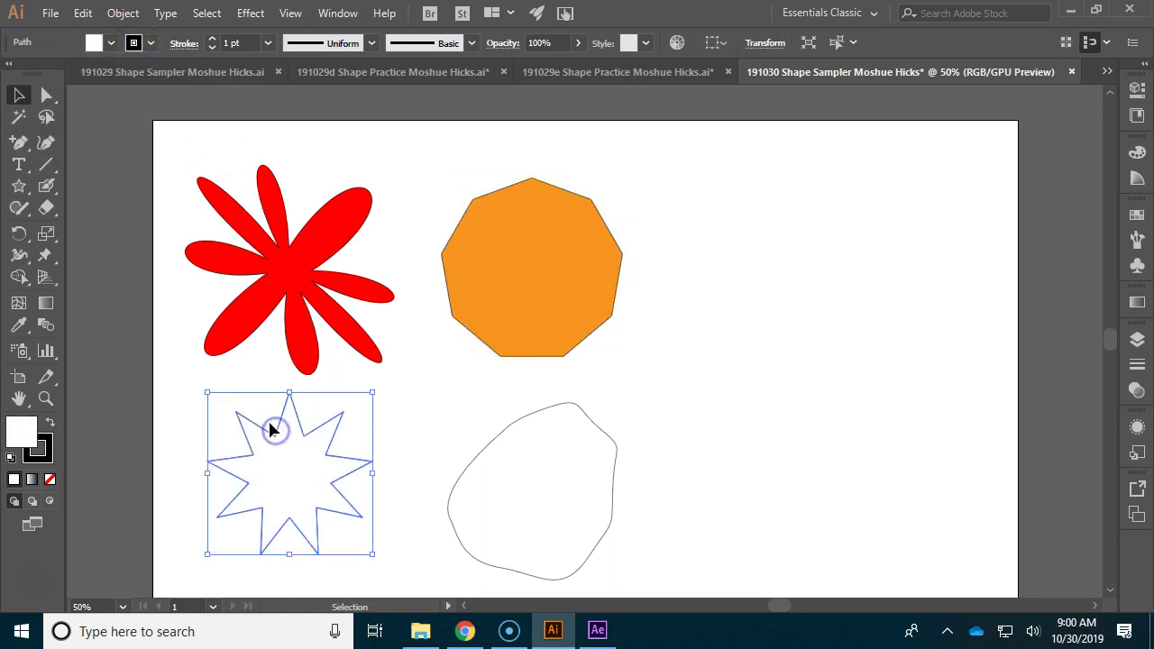
{"action": "left_click", "coordinate": [111, 44]}
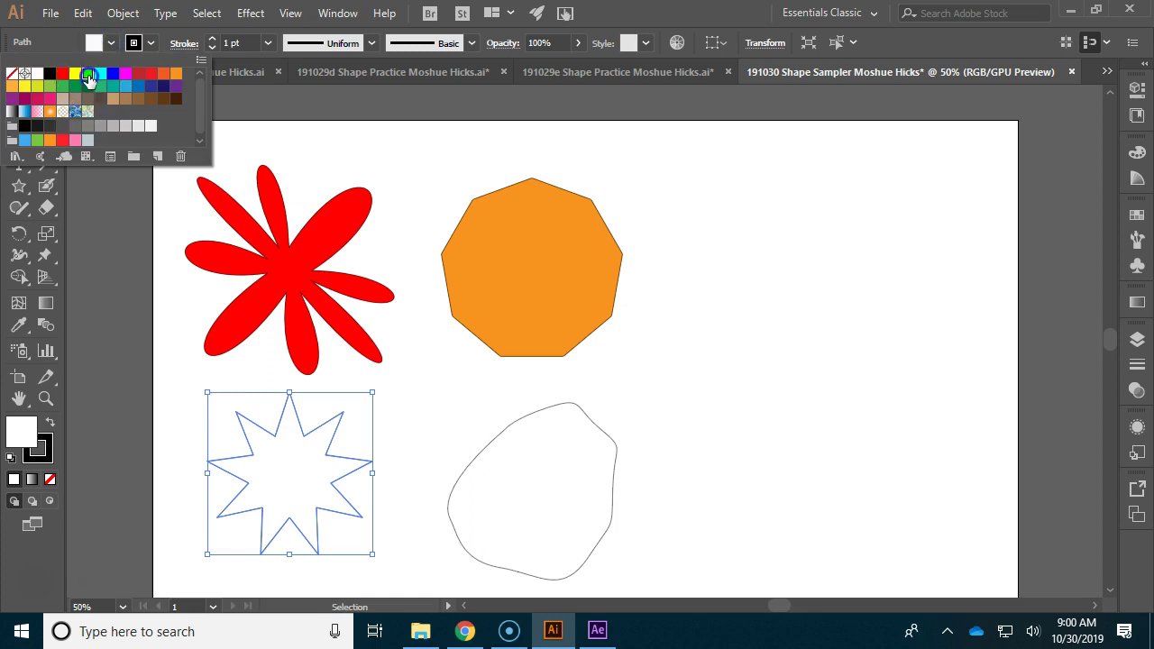
{"action": "left_click", "coordinate": [89, 76]}
{"action": "left_click", "coordinate": [503, 426]}
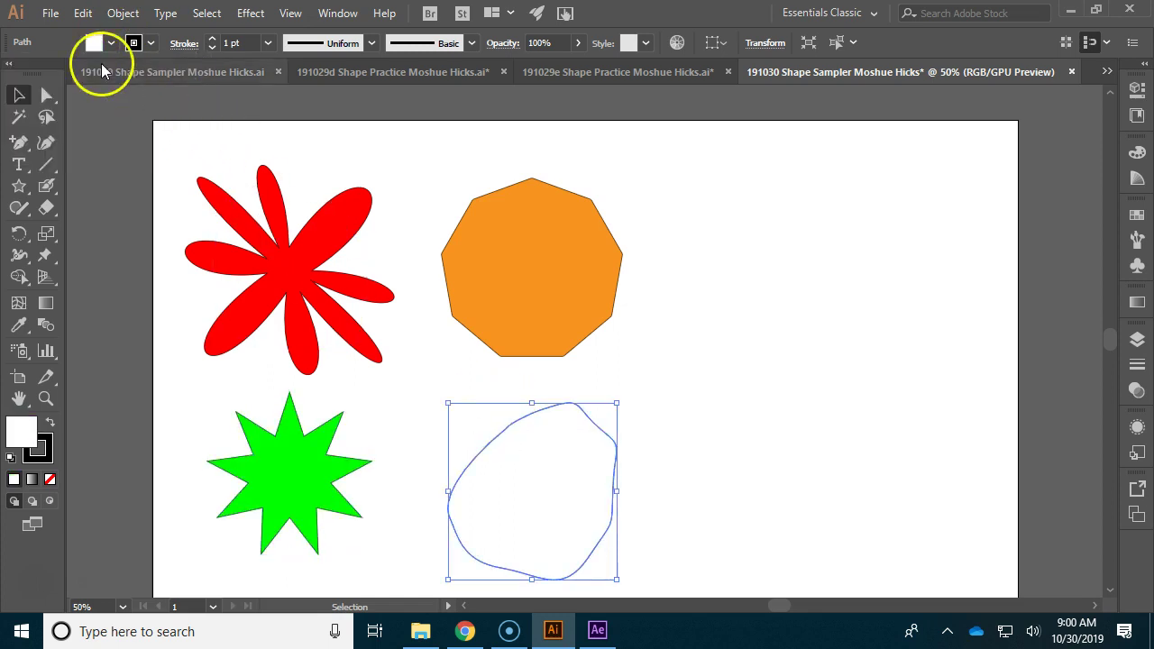
{"action": "left_click", "coordinate": [110, 43]}
{"action": "left_click", "coordinate": [112, 73]}
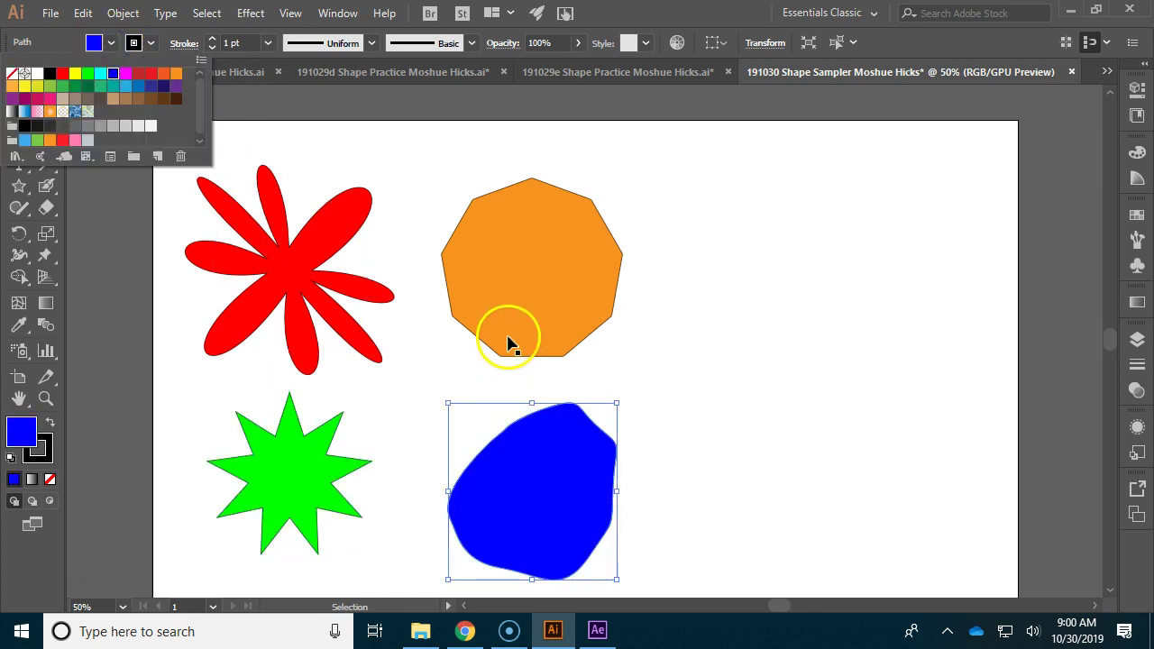
{"action": "left_click", "coordinate": [503, 263]}
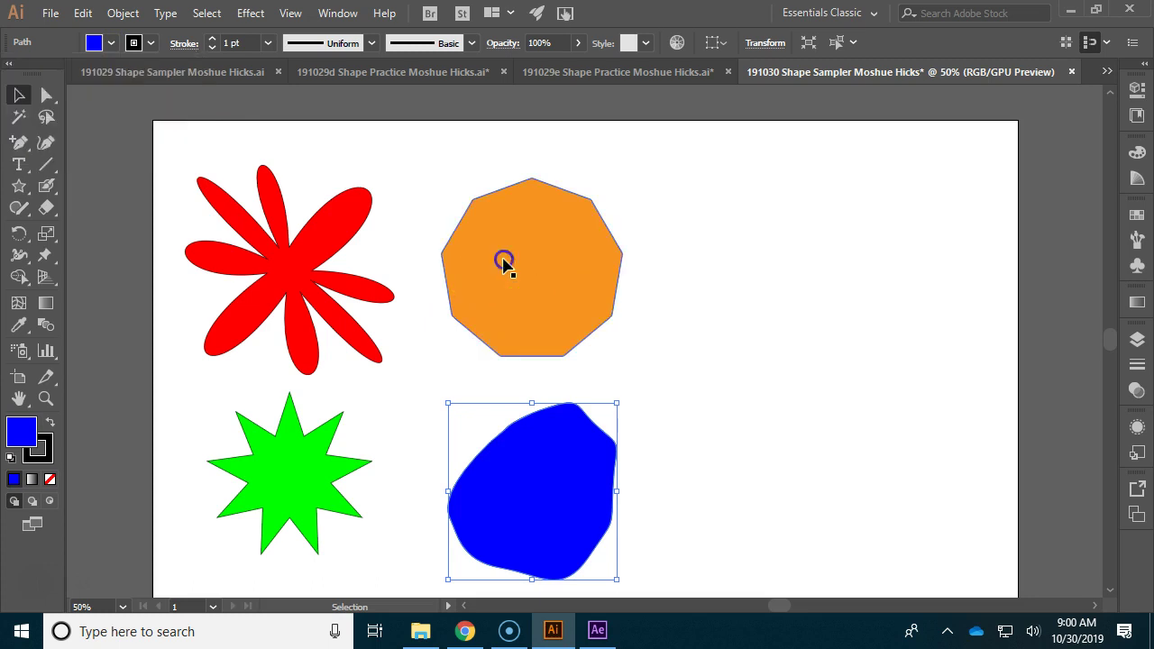
Apply a 74% Pucker & Bloat effect to the orange nine-sided polygon
{"action": "left_click", "coordinate": [458, 232]}
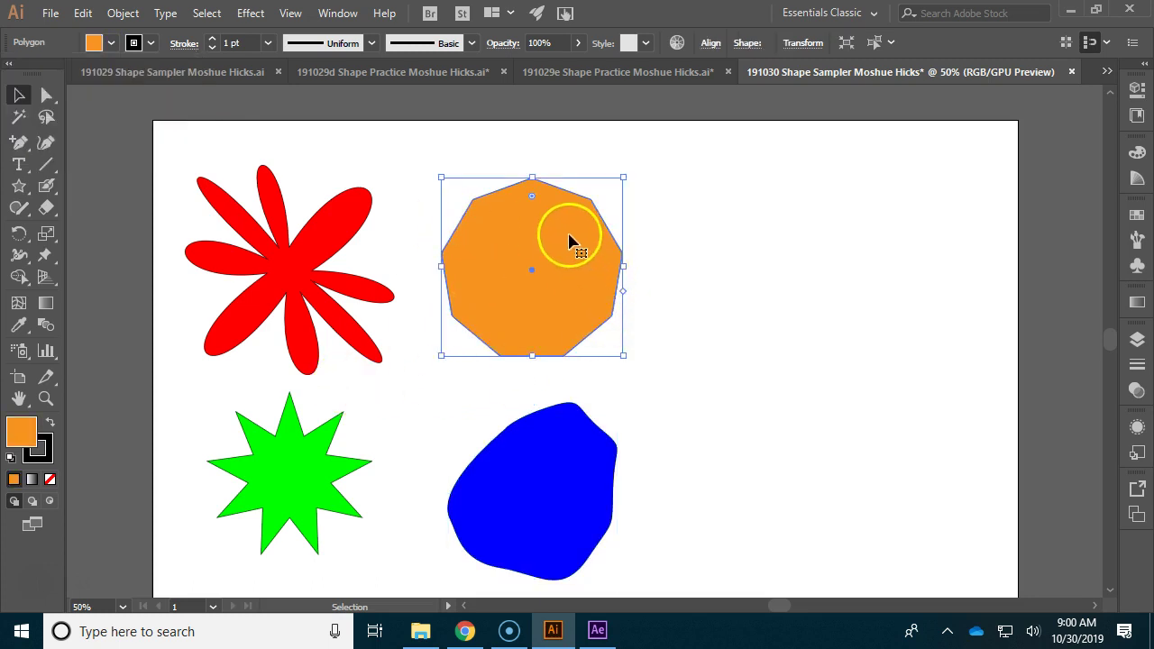
{"action": "left_click", "coordinate": [263, 13]}
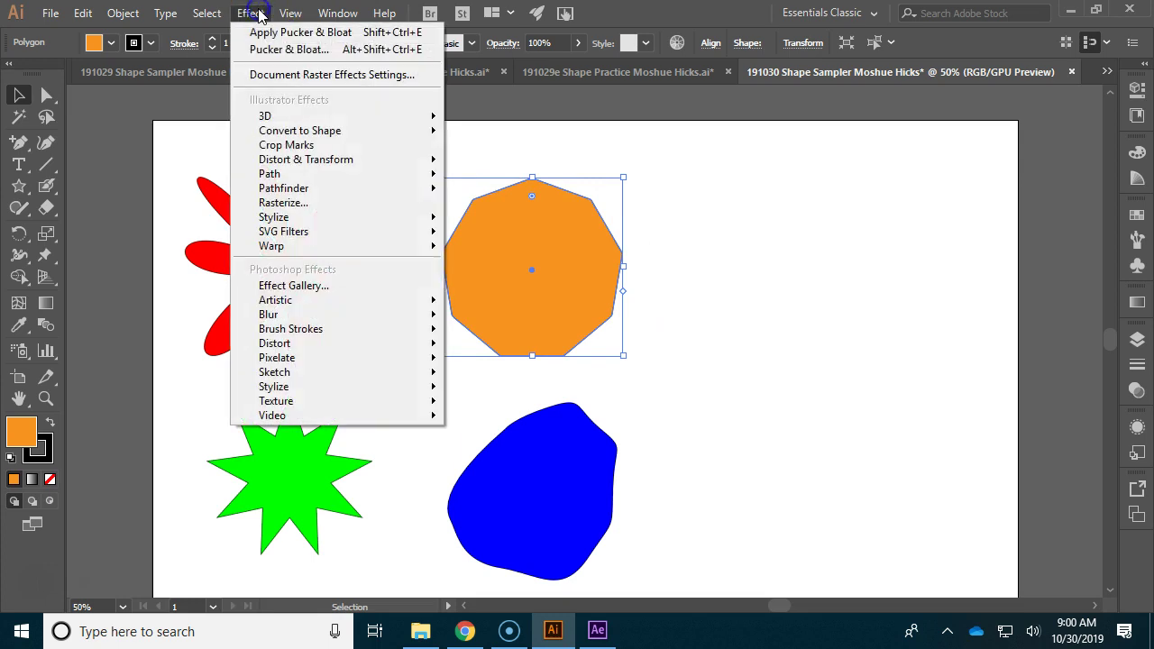
{"action": "mouse_move", "coordinate": [330, 160]}
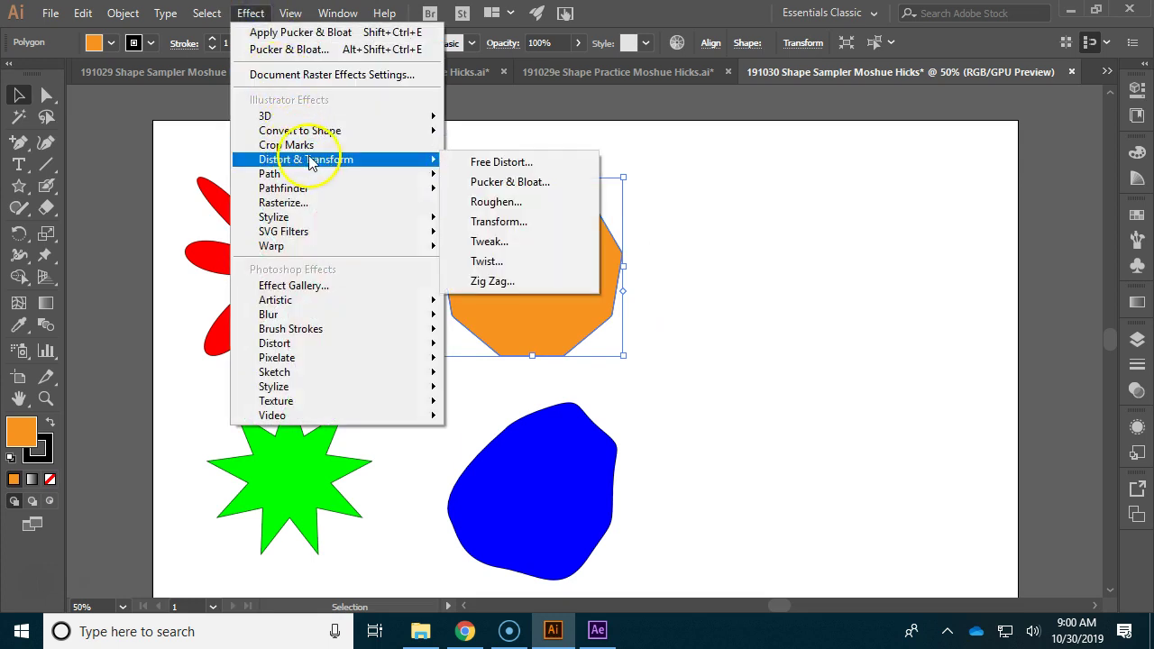
{"action": "left_click", "coordinate": [510, 183]}
{"action": "left_click", "coordinate": [694, 296]}
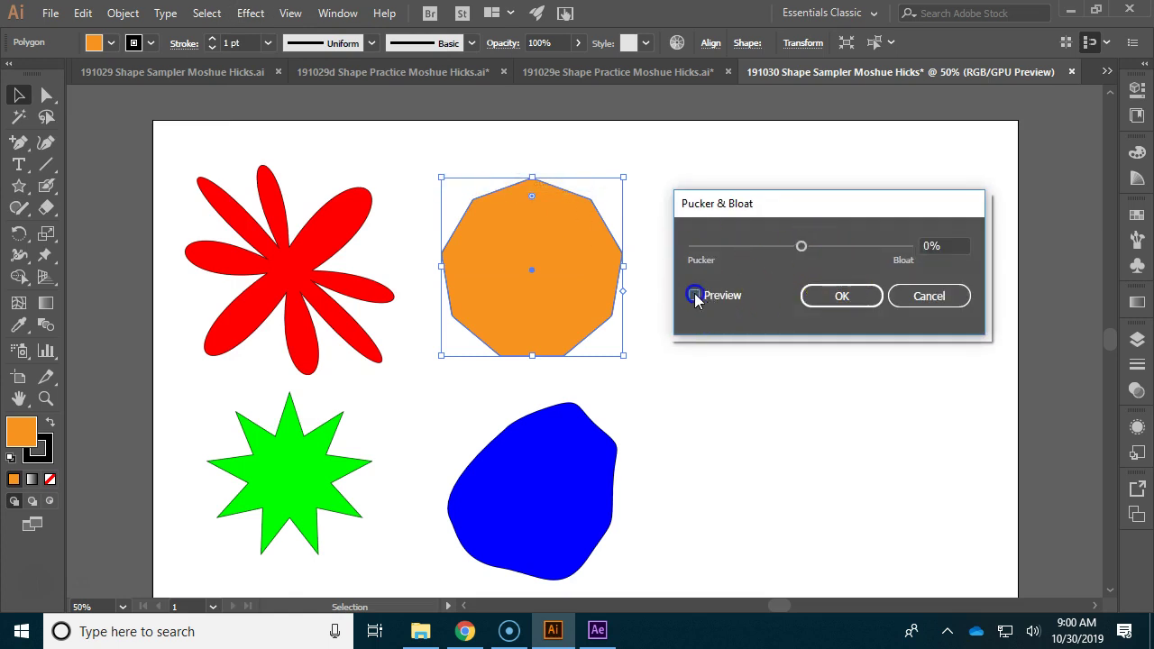
{"action": "left_click_drag", "start_coordinate": [802, 246], "coordinate": [781, 256]}
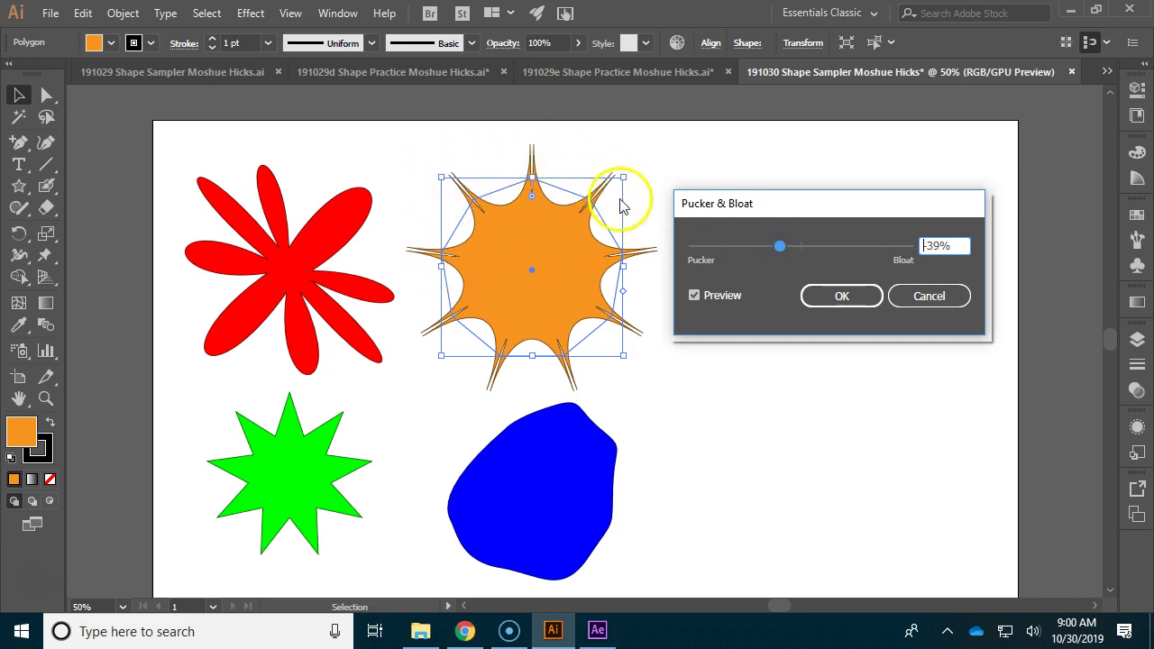
{"action": "left_click", "coordinate": [783, 246]}
{"action": "left_click_drag", "start_coordinate": [815, 250], "coordinate": [845, 251]}
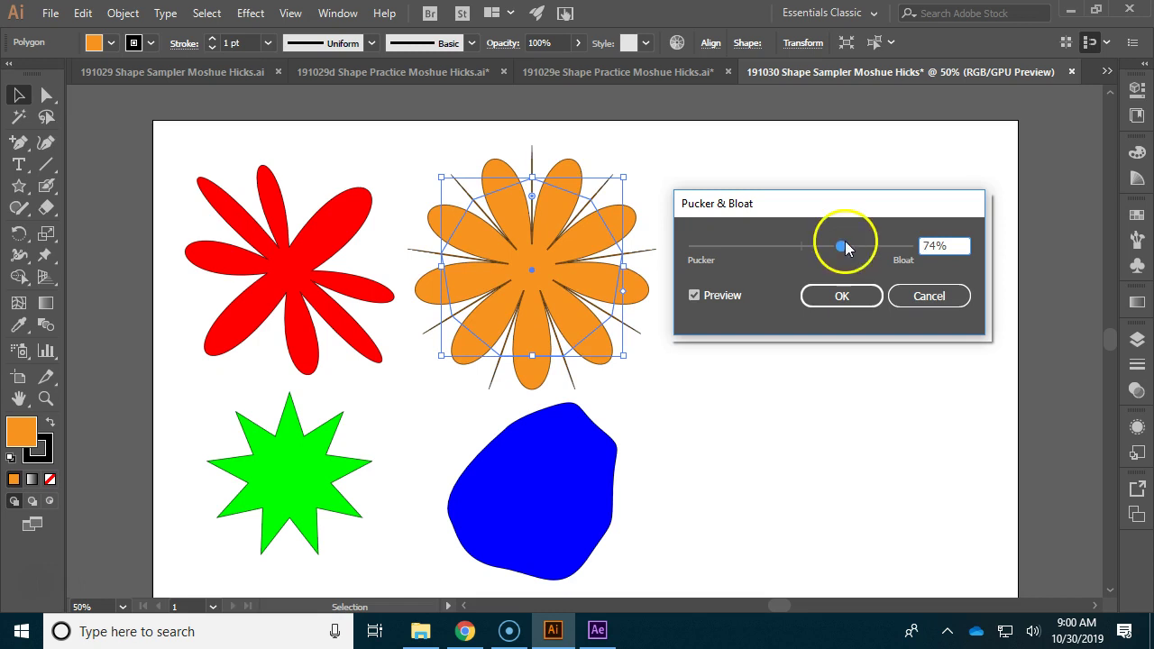
{"action": "left_click", "coordinate": [839, 296]}
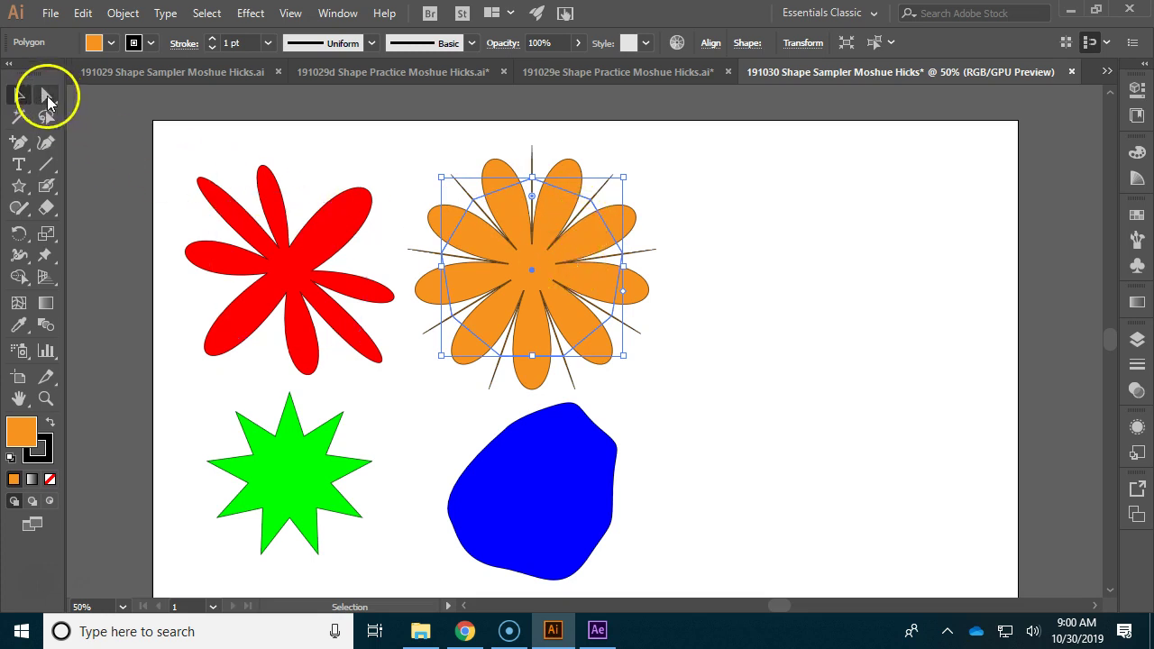
Delete the nine spike anchor points around the orange flower with the Delete Anchor Point tool
{"action": "left_click", "coordinate": [18, 143]}
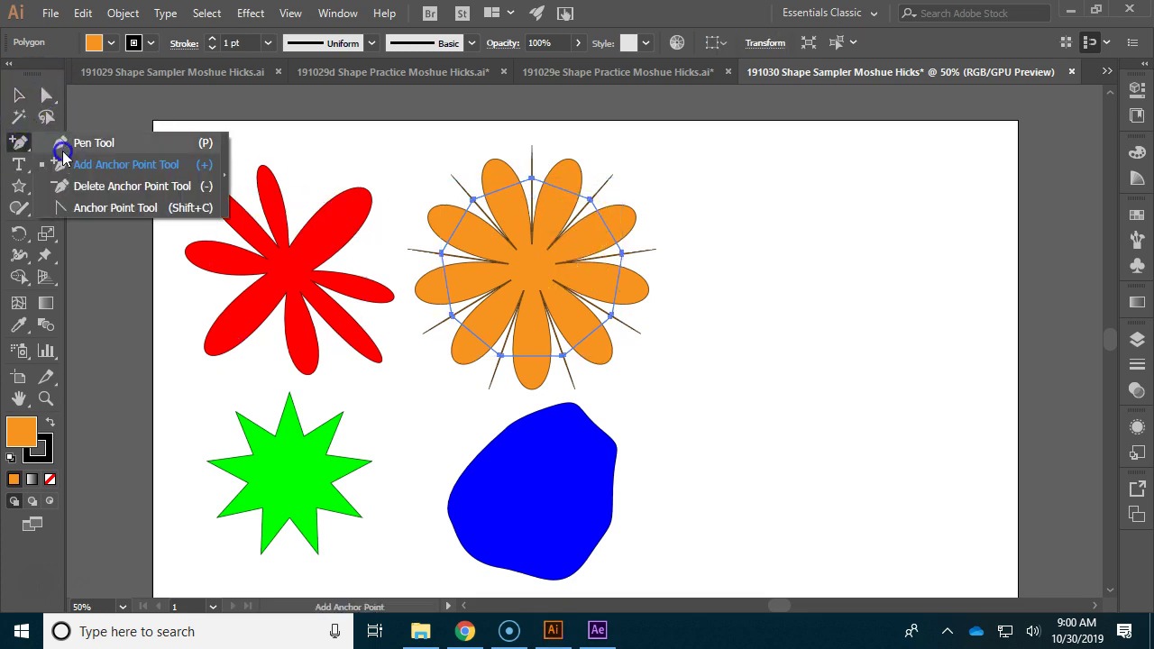
{"action": "left_click", "coordinate": [86, 186]}
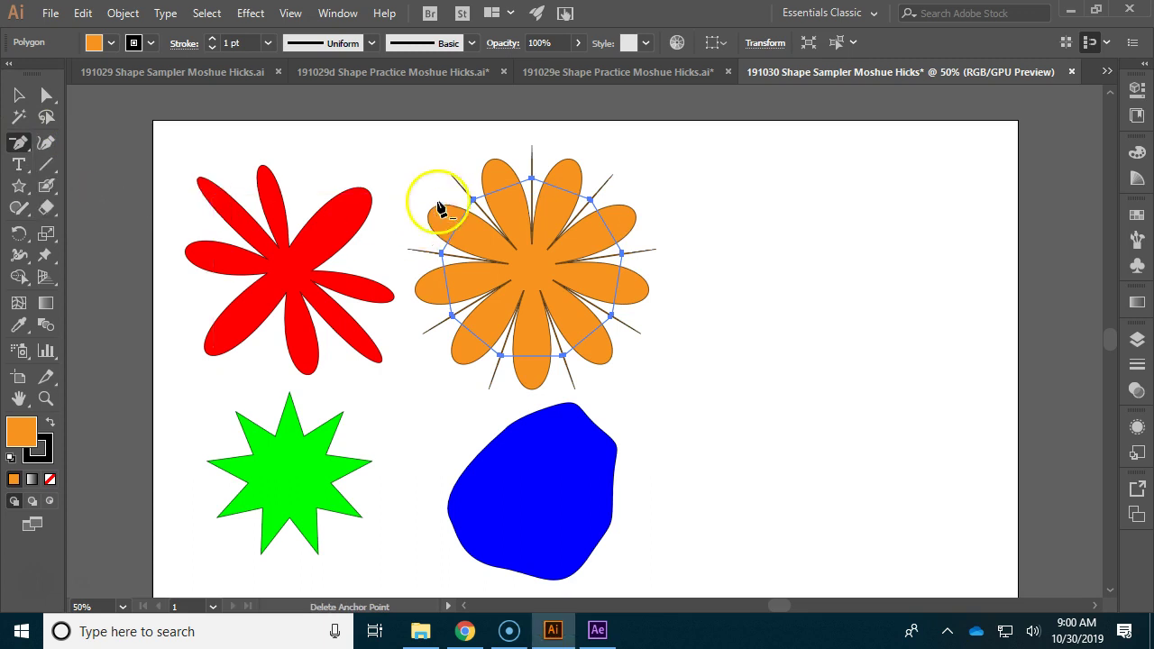
{"action": "left_click", "coordinate": [475, 201]}
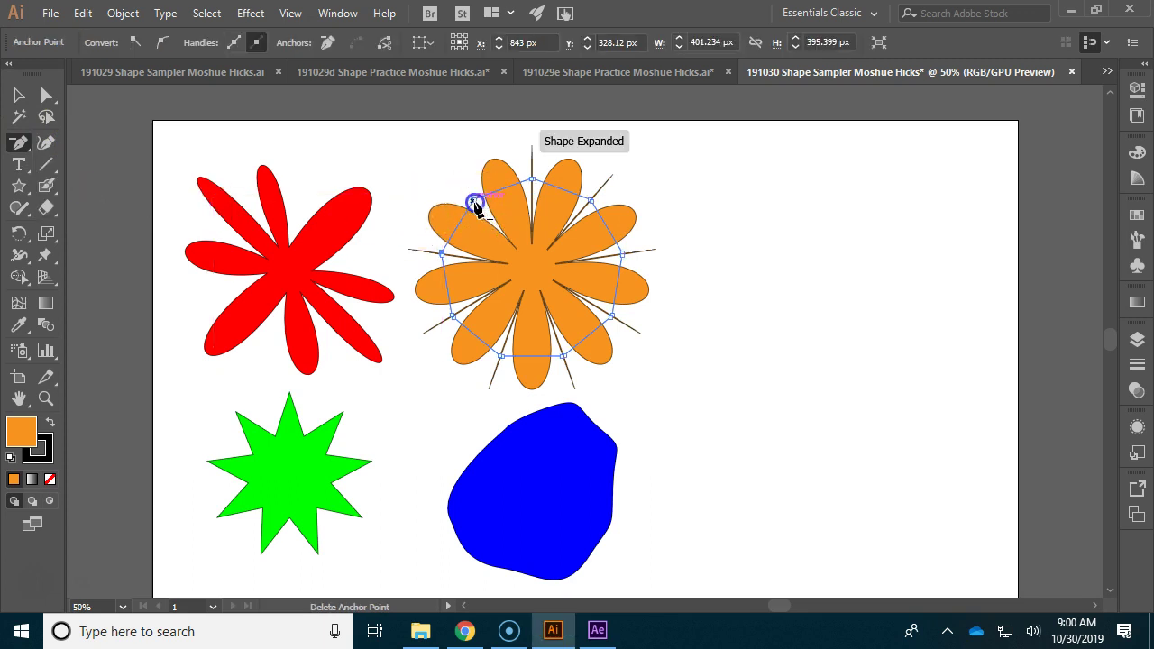
{"action": "left_click", "coordinate": [533, 181]}
{"action": "left_click", "coordinate": [591, 201]}
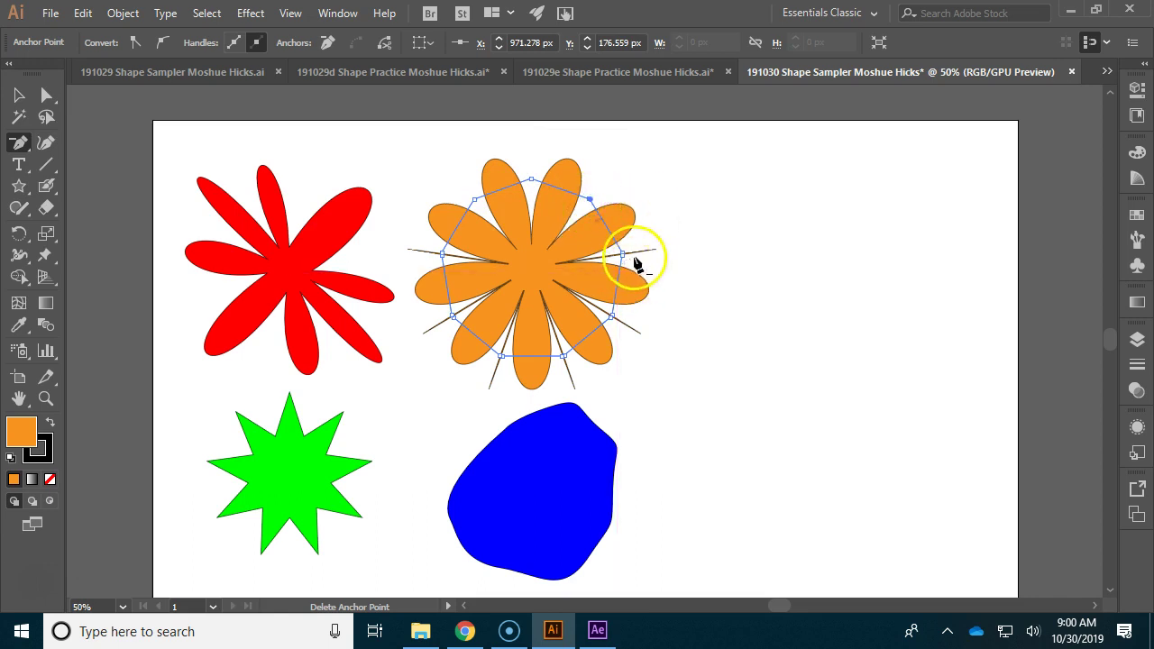
{"action": "left_click", "coordinate": [622, 254]}
{"action": "left_click", "coordinate": [613, 317]}
{"action": "left_click", "coordinate": [564, 356]}
{"action": "left_click", "coordinate": [502, 356]}
{"action": "left_click", "coordinate": [452, 317]}
{"action": "left_click", "coordinate": [442, 254]}
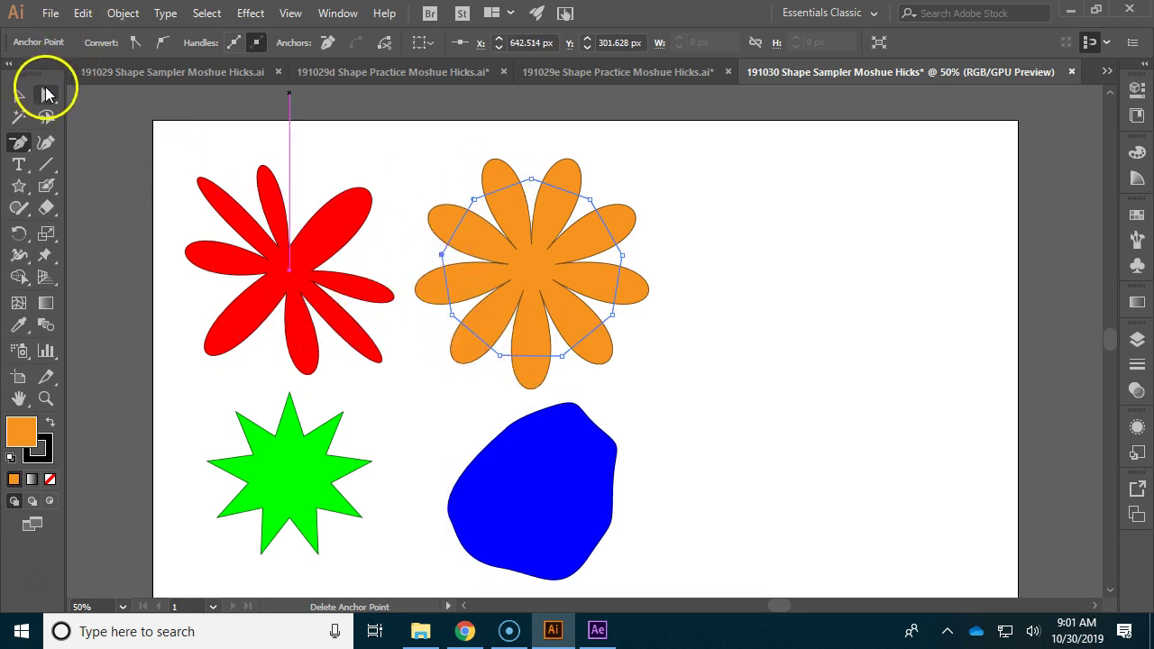
Drag the top, right, lower-left and lower-right anchors inward to make uneven petals
{"action": "left_click", "coordinate": [47, 95]}
{"action": "left_click_drag", "start_coordinate": [534, 183], "coordinate": [532, 214]}
{"action": "left_click_drag", "start_coordinate": [621, 257], "coordinate": [598, 257]}
{"action": "left_click_drag", "start_coordinate": [457, 320], "coordinate": [500, 312]}
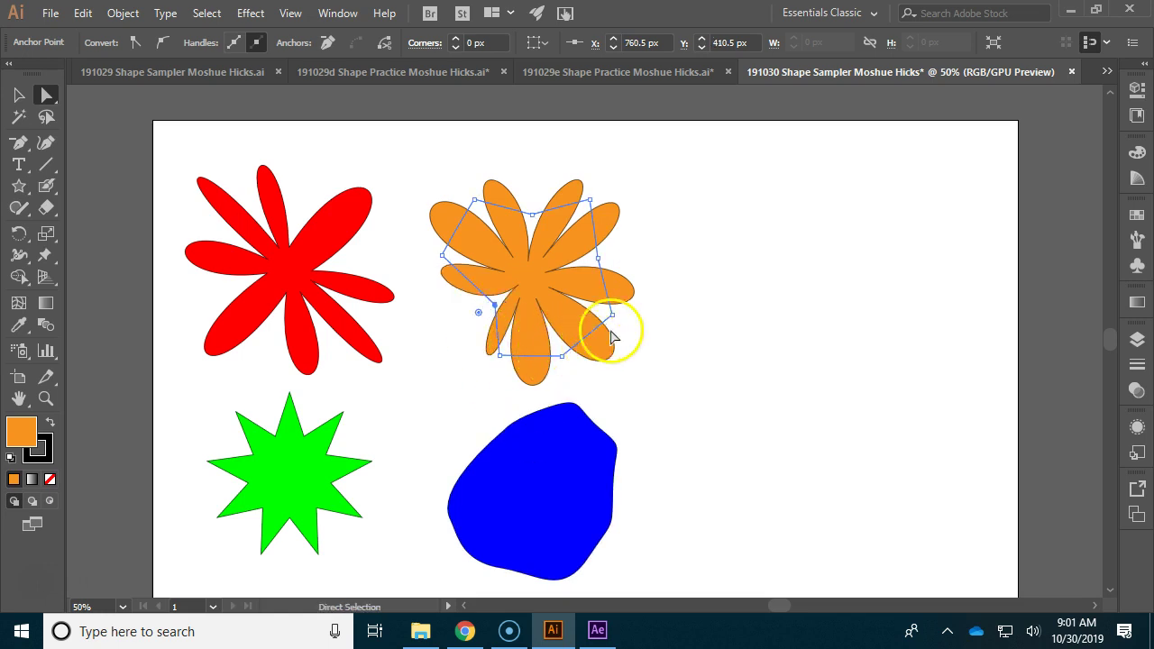
{"action": "left_click_drag", "start_coordinate": [612, 314], "coordinate": [584, 308]}
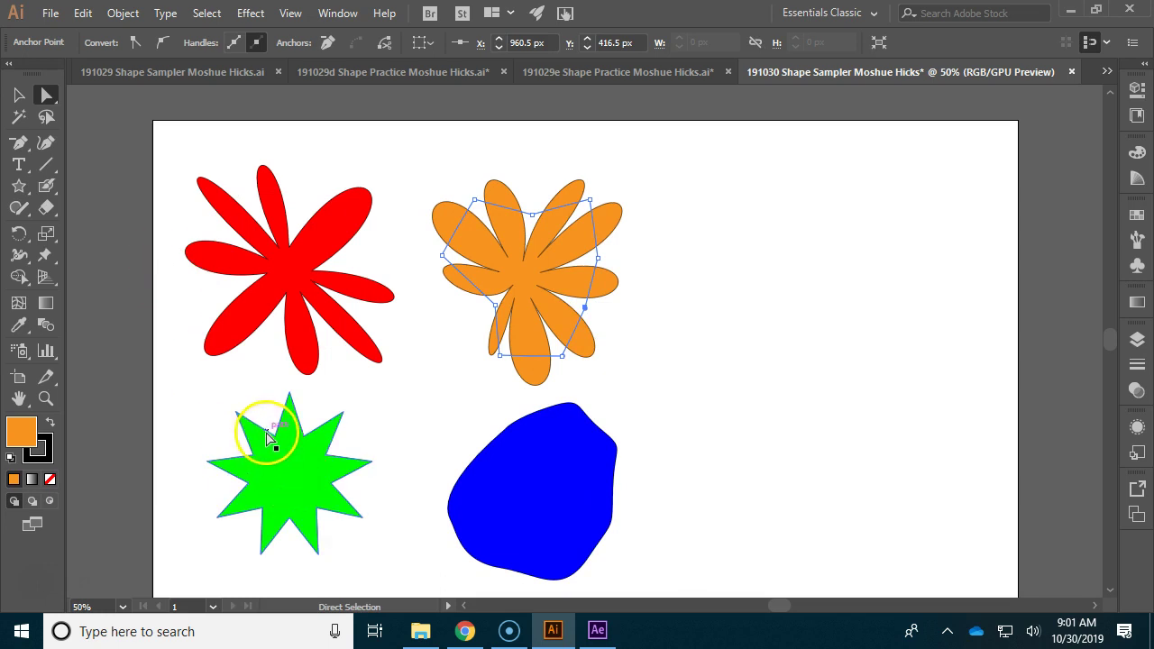
{"action": "left_click", "coordinate": [18, 94]}
Apply a 101% Pucker & Bloat effect to the green star for thin radiating petals
{"action": "left_click", "coordinate": [298, 437]}
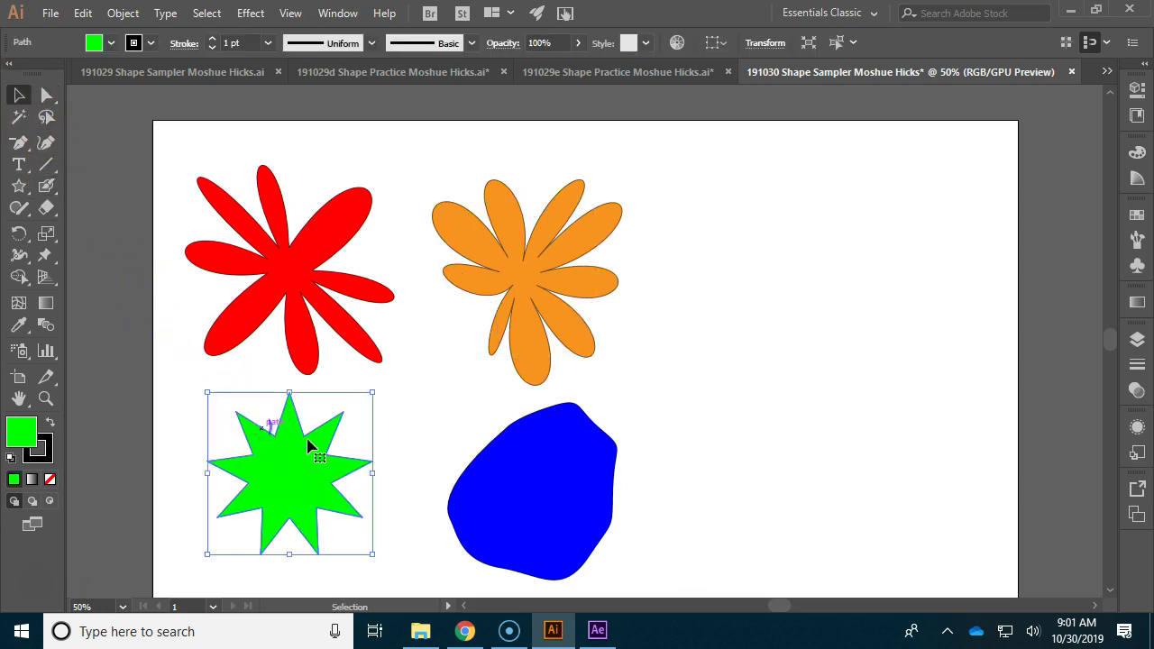
{"action": "left_click", "coordinate": [249, 14]}
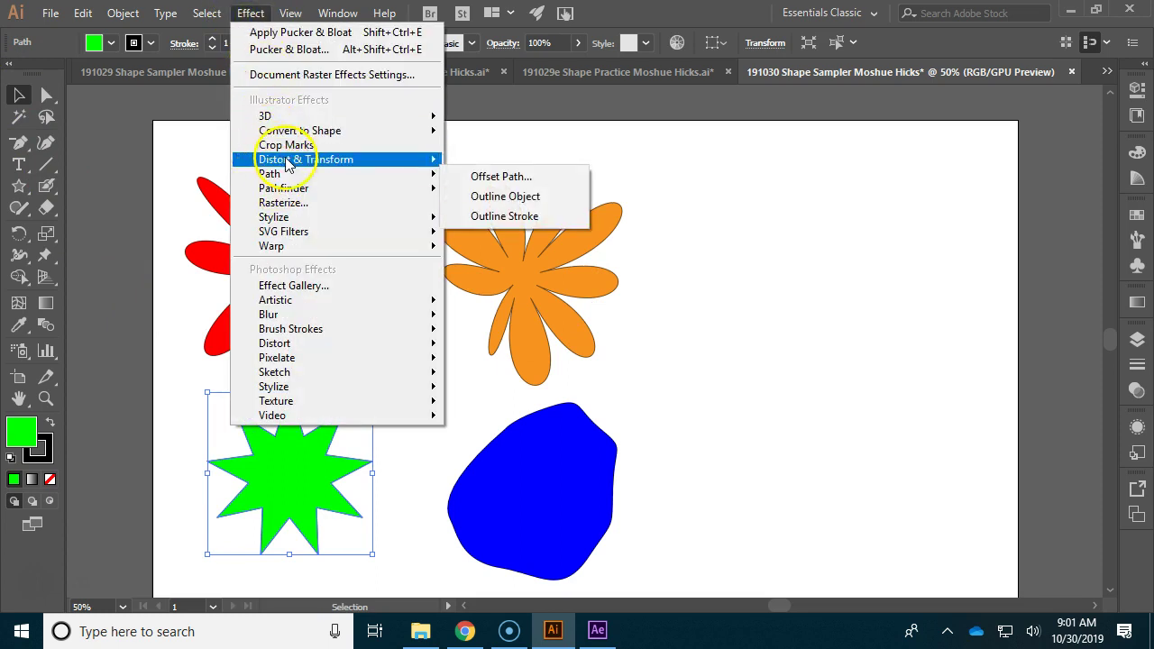
{"action": "mouse_move", "coordinate": [287, 162]}
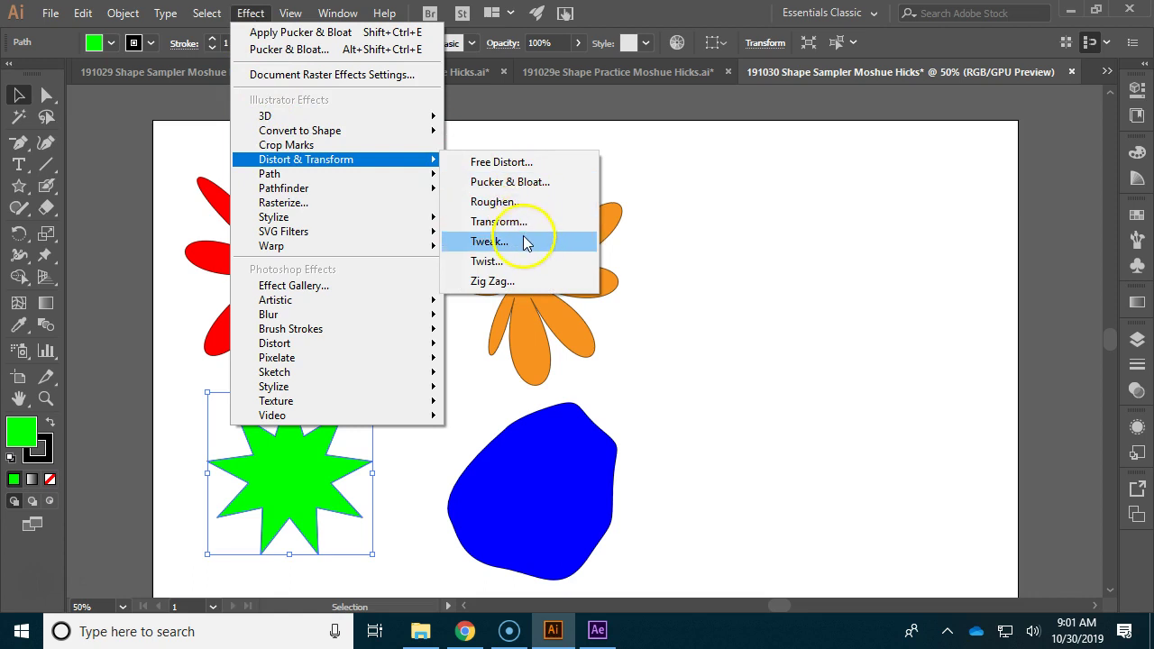
{"action": "left_click", "coordinate": [522, 184]}
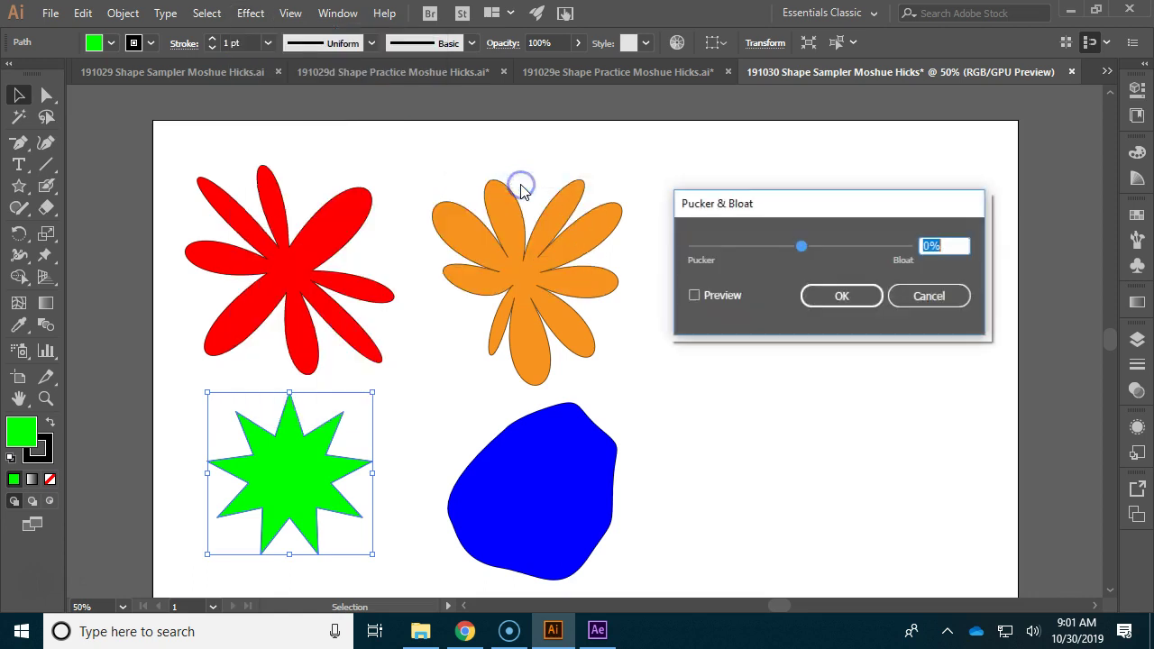
{"action": "left_click", "coordinate": [695, 295]}
{"action": "left_click_drag", "start_coordinate": [800, 247], "coordinate": [855, 255]}
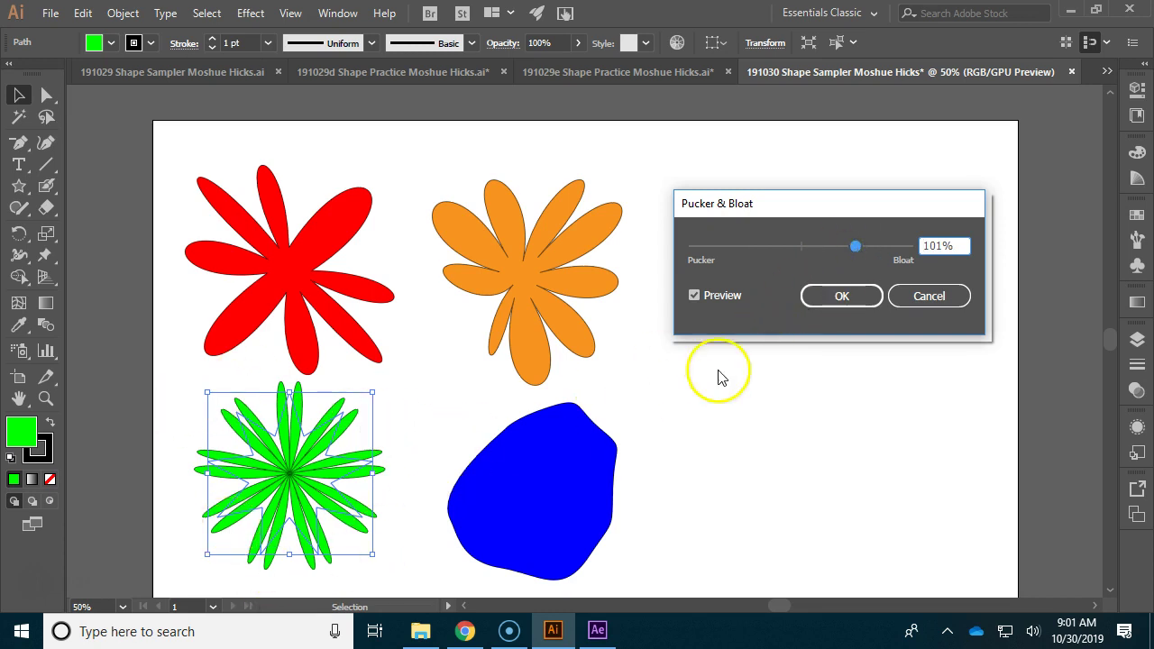
{"action": "left_click", "coordinate": [841, 297]}
Select the blue blob and show the Appearance panel
{"action": "left_click", "coordinate": [572, 462]}
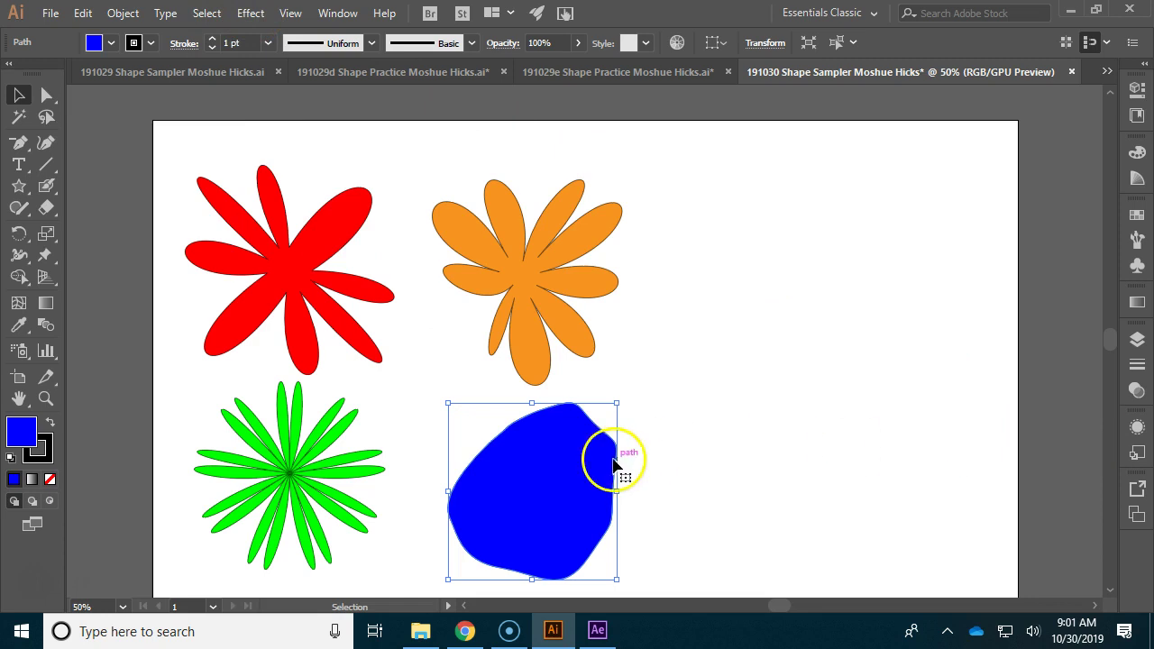
{"action": "left_click", "coordinate": [1137, 430]}
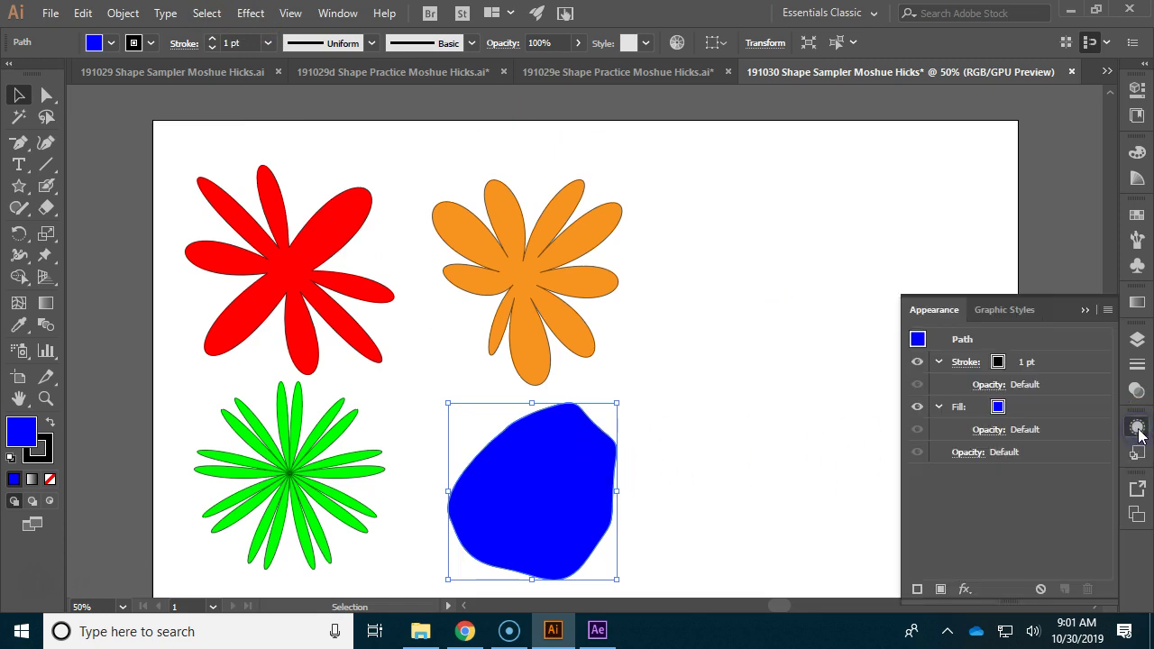
{"action": "left_click", "coordinate": [957, 338]}
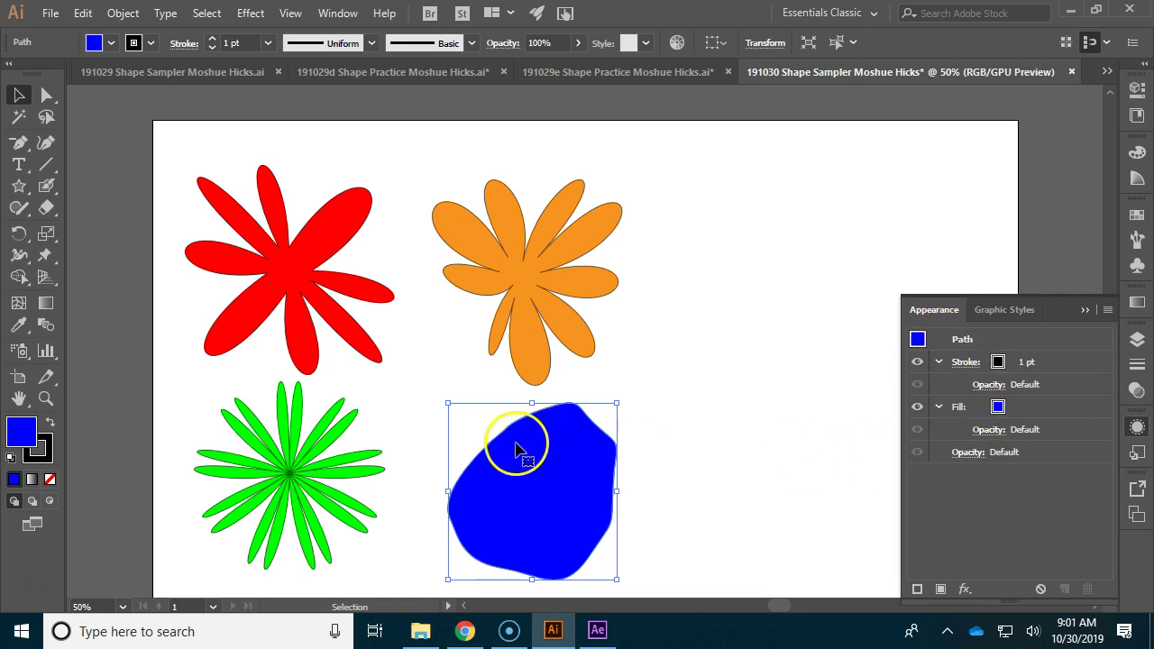
Change the orange flower's Pucker & Bloat to -63% via the Appearance panel
{"action": "left_click", "coordinate": [537, 308]}
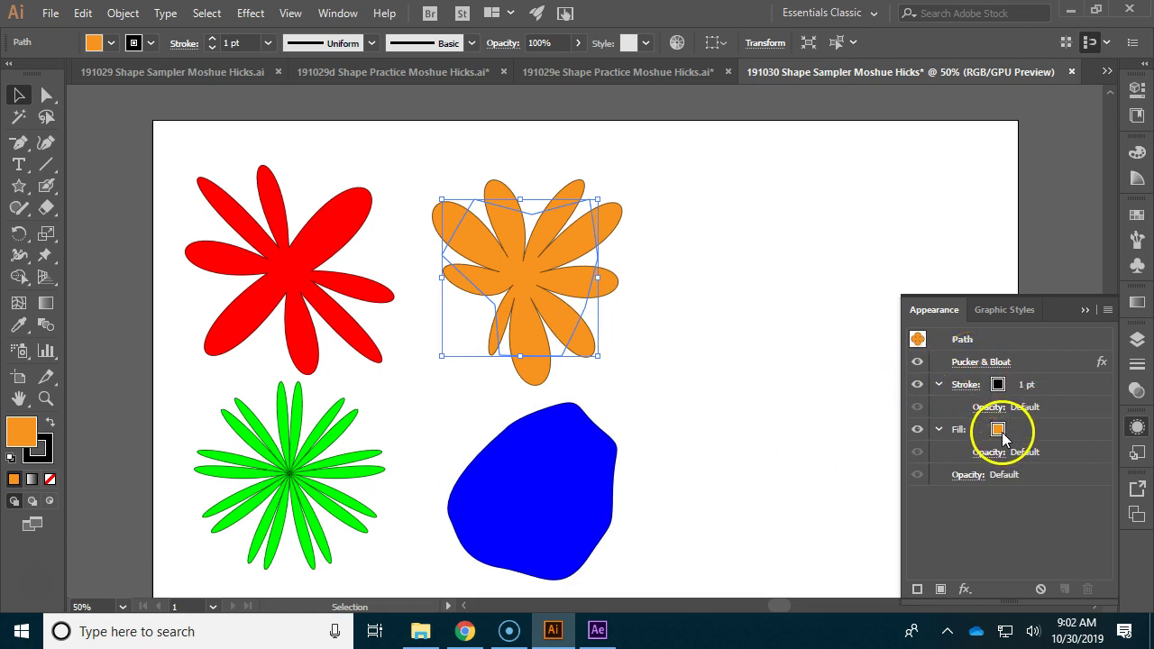
{"action": "left_click", "coordinate": [981, 364]}
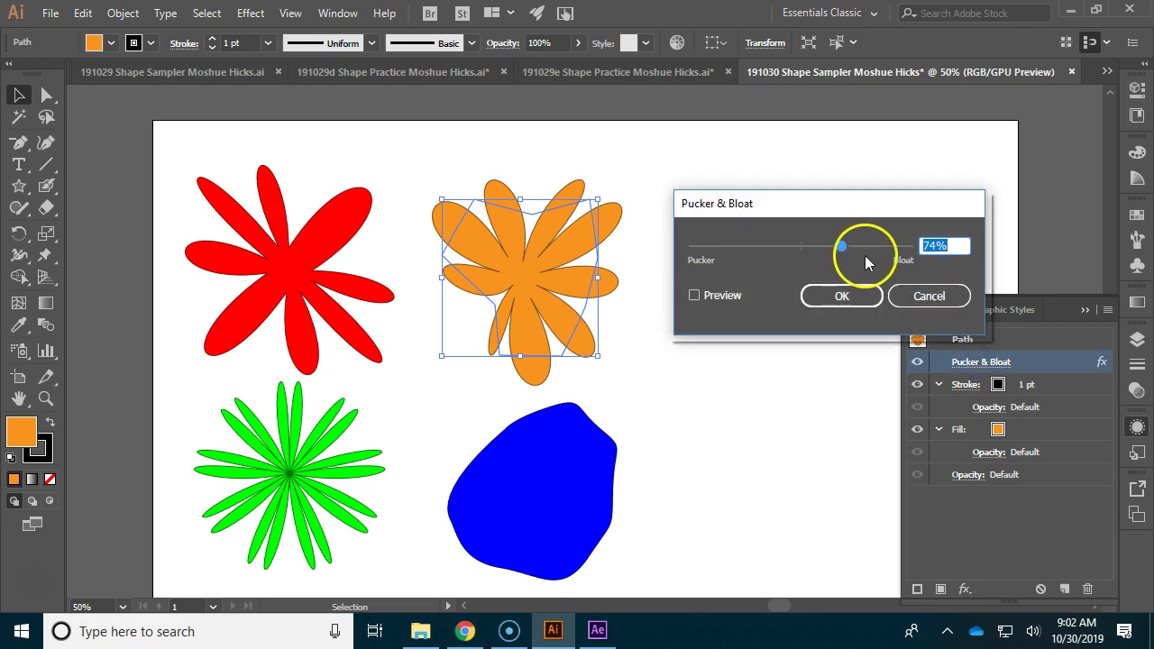
{"action": "left_click_drag", "start_coordinate": [842, 250], "coordinate": [819, 245]}
{"action": "left_click", "coordinate": [694, 295]}
{"action": "left_click_drag", "start_coordinate": [786, 244], "coordinate": [768, 246]}
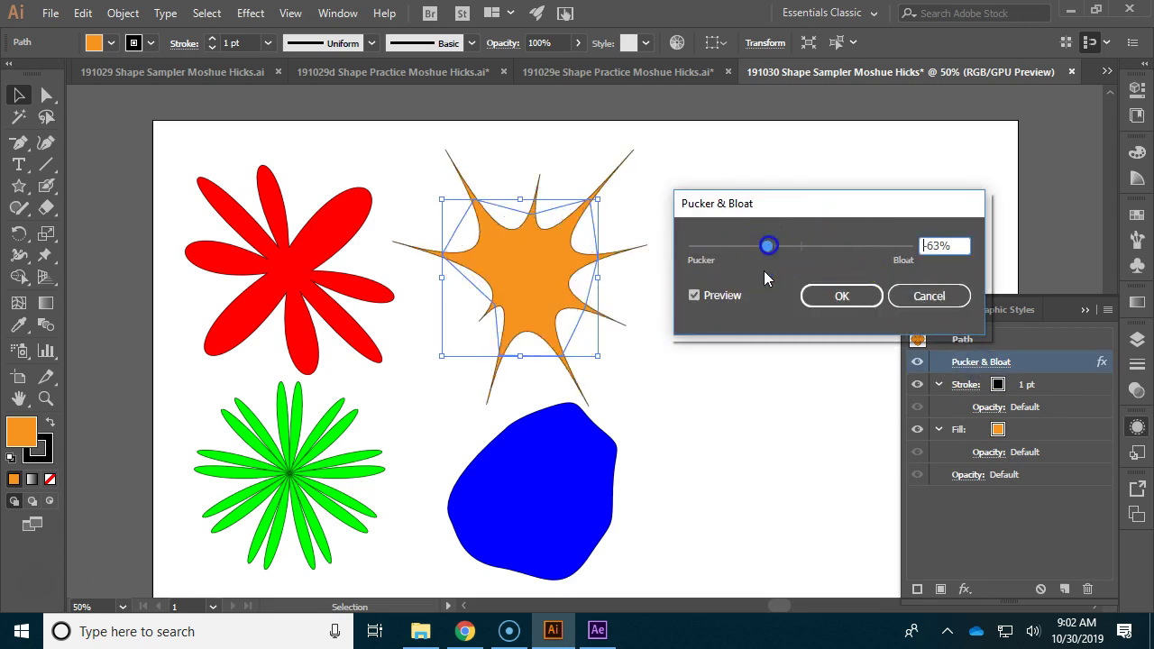
{"action": "left_click", "coordinate": [838, 296]}
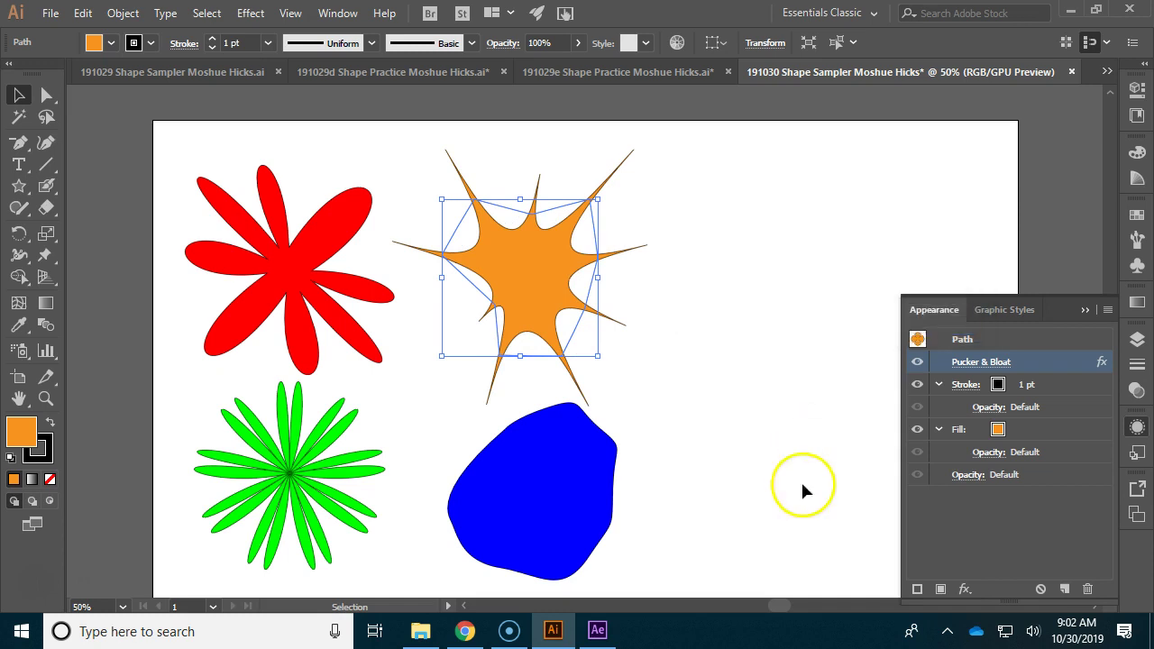
{"action": "left_click", "coordinate": [609, 491]}
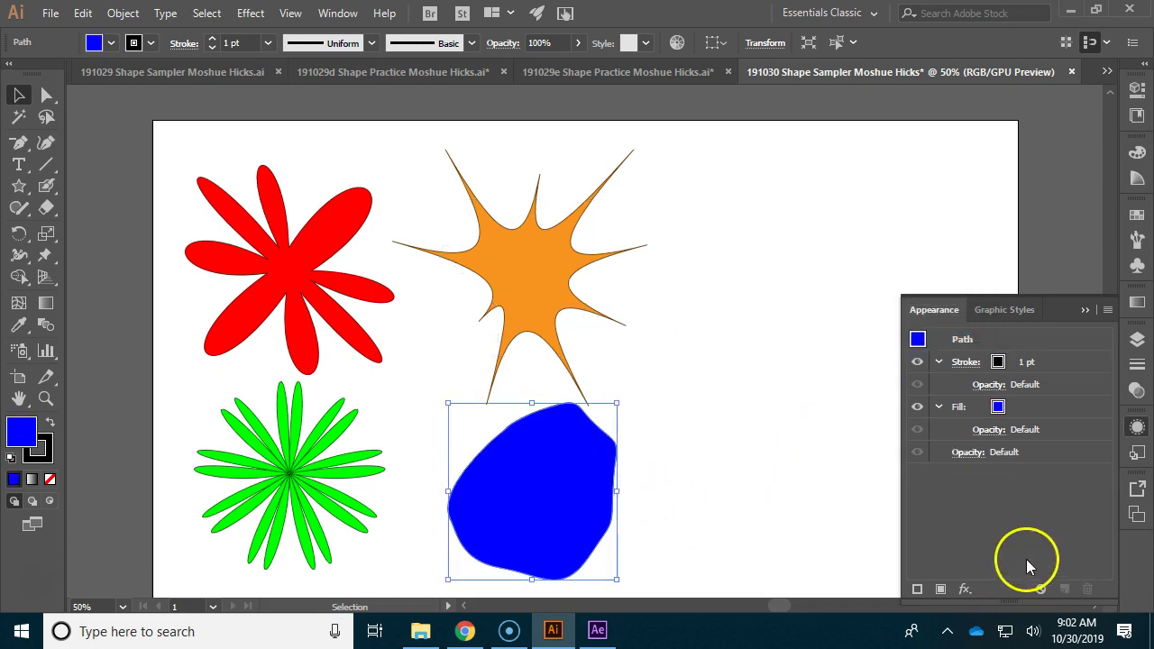
Add a Roughen effect to the blue blob: size 10%, detail 25, smooth points
{"action": "left_click", "coordinate": [970, 592]}
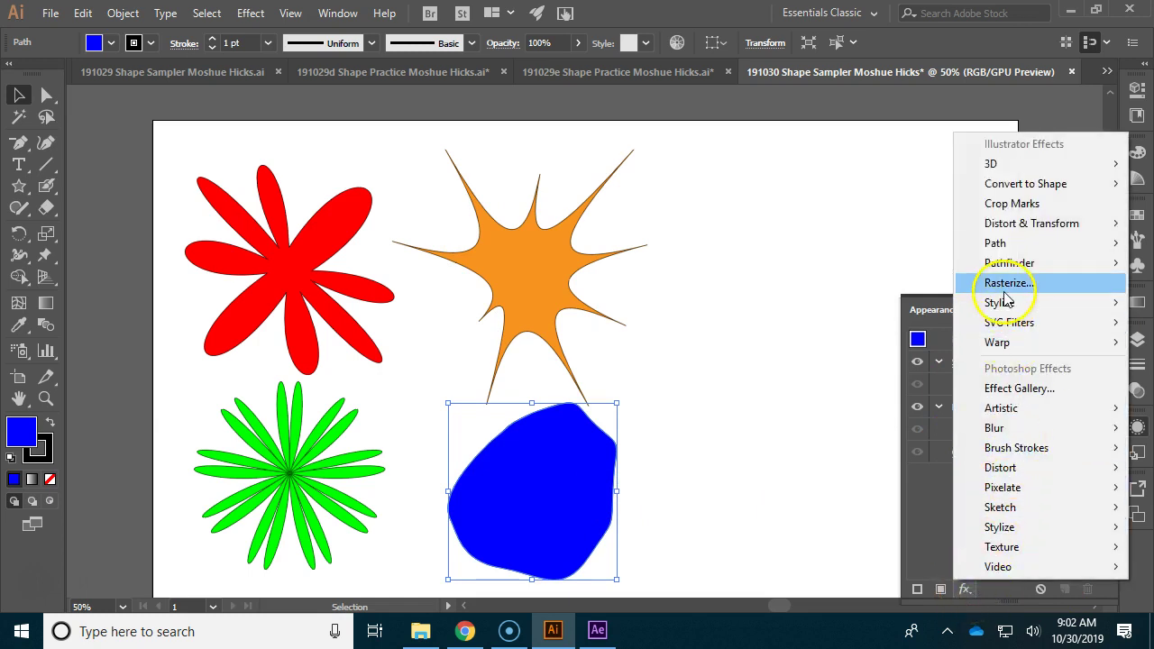
{"action": "mouse_move", "coordinate": [1024, 230]}
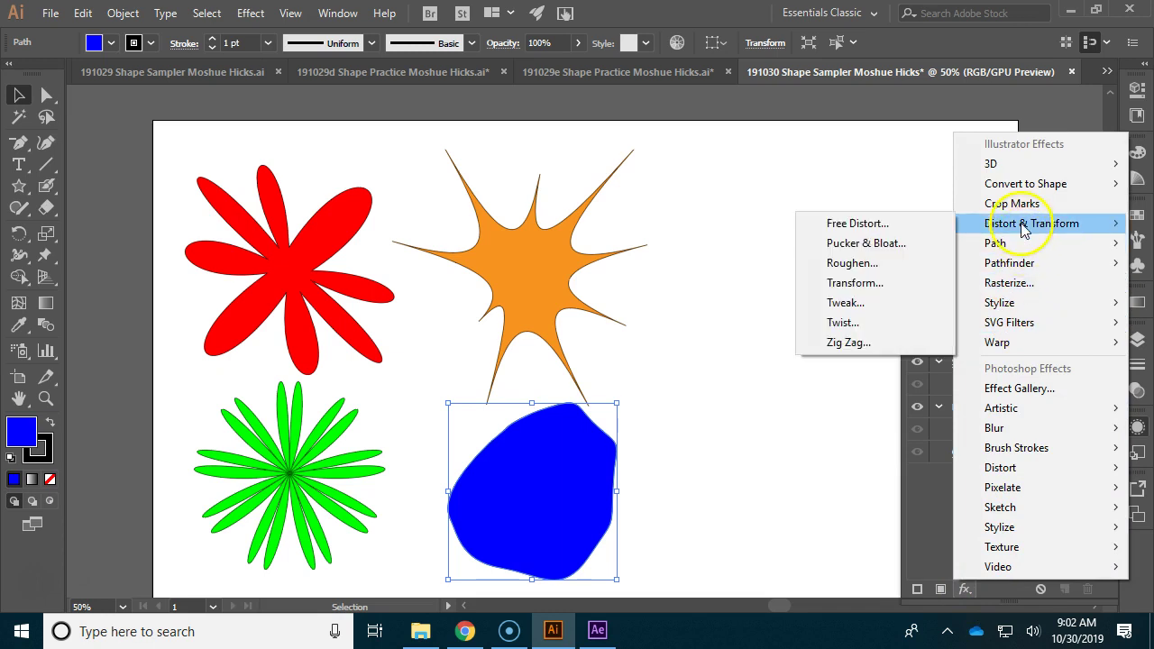
{"action": "left_click", "coordinate": [869, 263]}
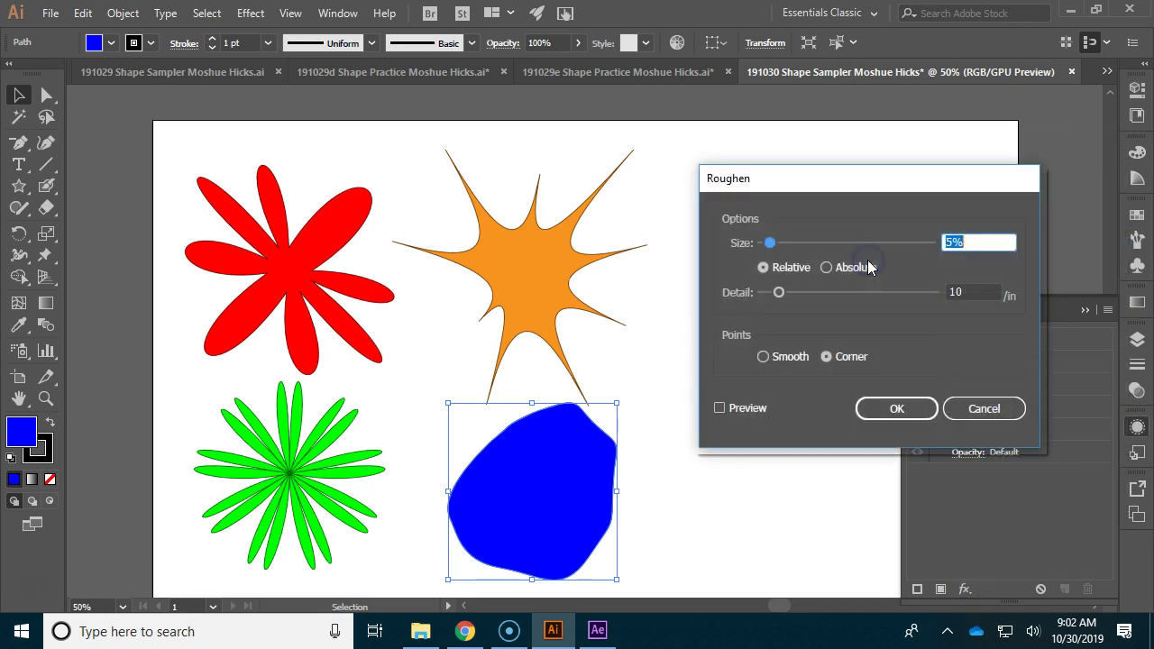
{"action": "left_click", "coordinate": [719, 408]}
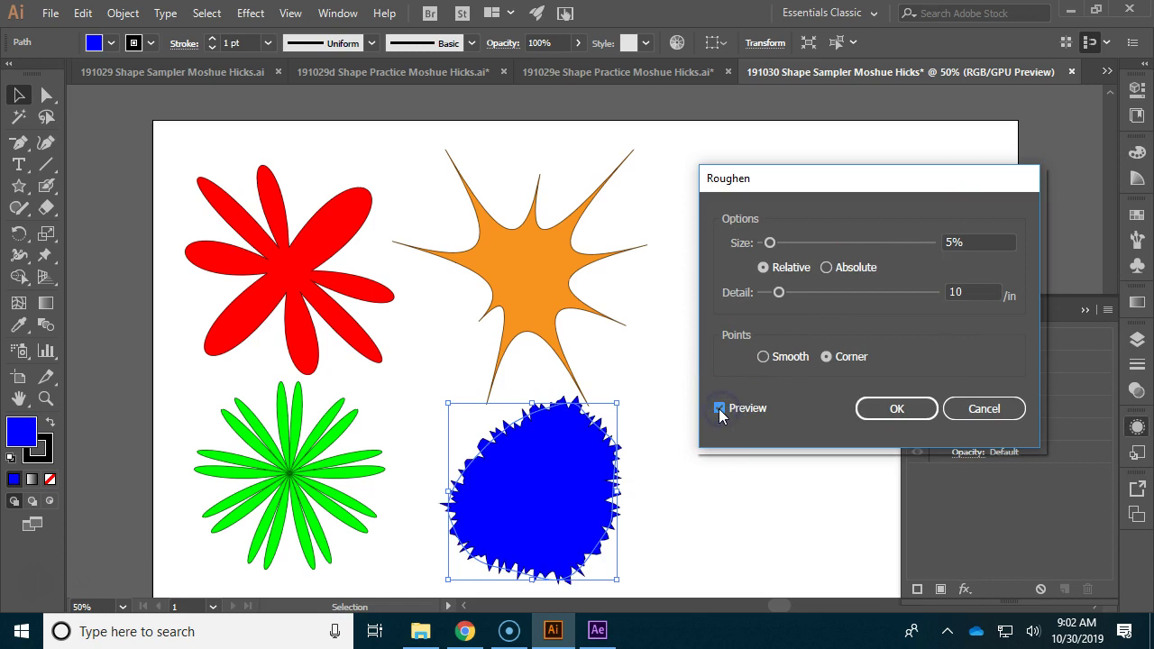
{"action": "mouse_move", "coordinate": [772, 243]}
{"action": "left_mouse_down"}
{"action": "mouse_move", "coordinate": [820, 251]}
{"action": "mouse_move", "coordinate": [781, 247]}
{"action": "left_mouse_up"}
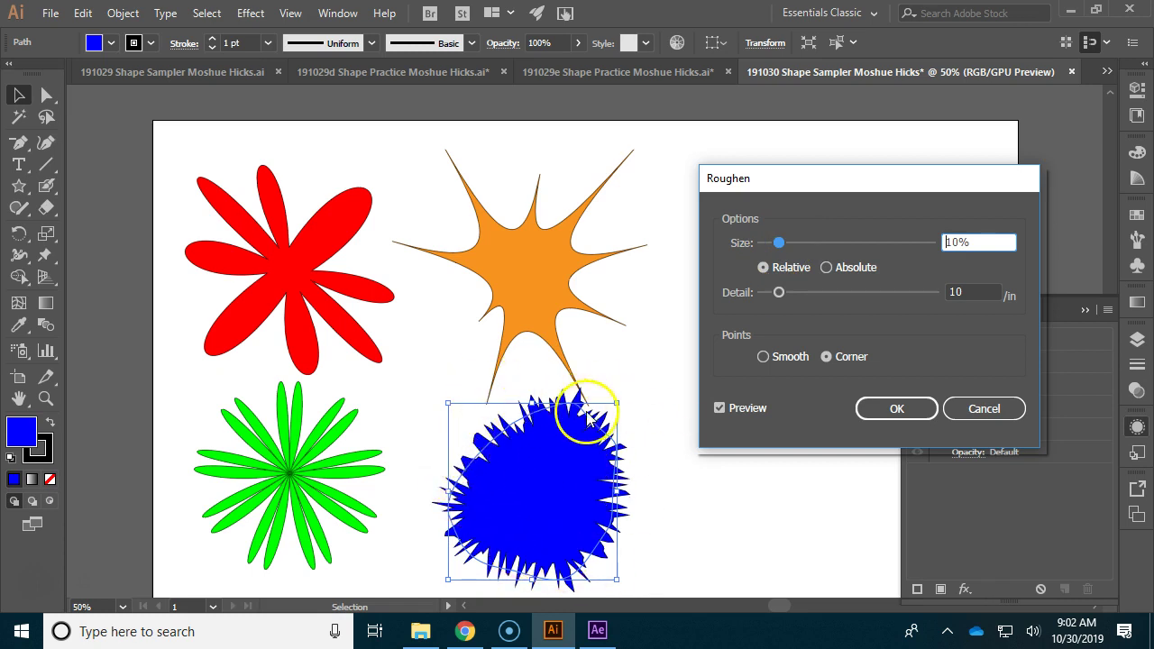
{"action": "left_click", "coordinate": [782, 293]}
{"action": "mouse_move", "coordinate": [787, 298]}
{"action": "left_mouse_down"}
{"action": "mouse_move", "coordinate": [819, 299]}
{"action": "mouse_move", "coordinate": [805, 299]}
{"action": "left_mouse_up"}
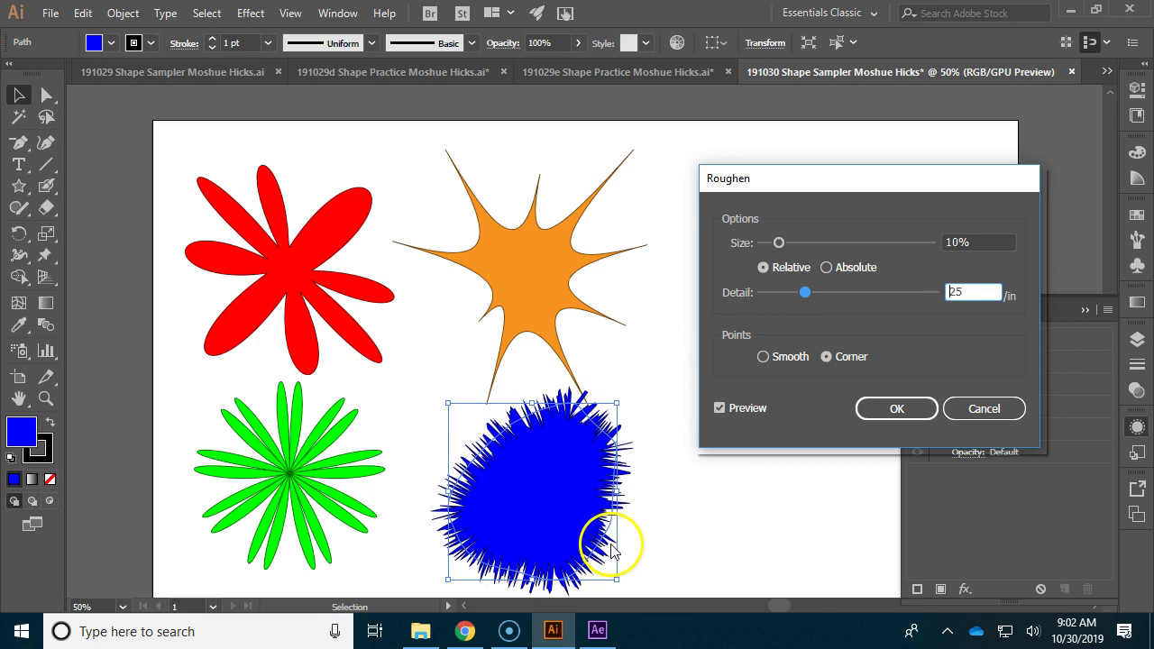
{"action": "left_click", "coordinate": [764, 357]}
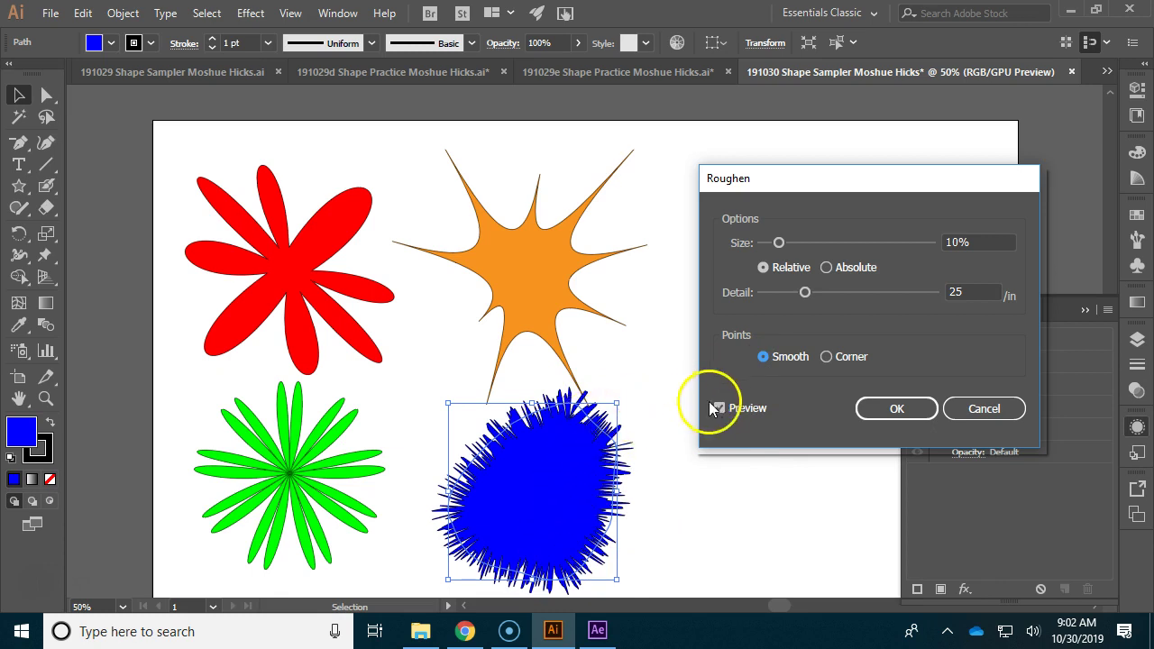
Confirm the Roughen, then add a -41% Pucker & Bloat to the blue blob
{"action": "left_click", "coordinate": [899, 409]}
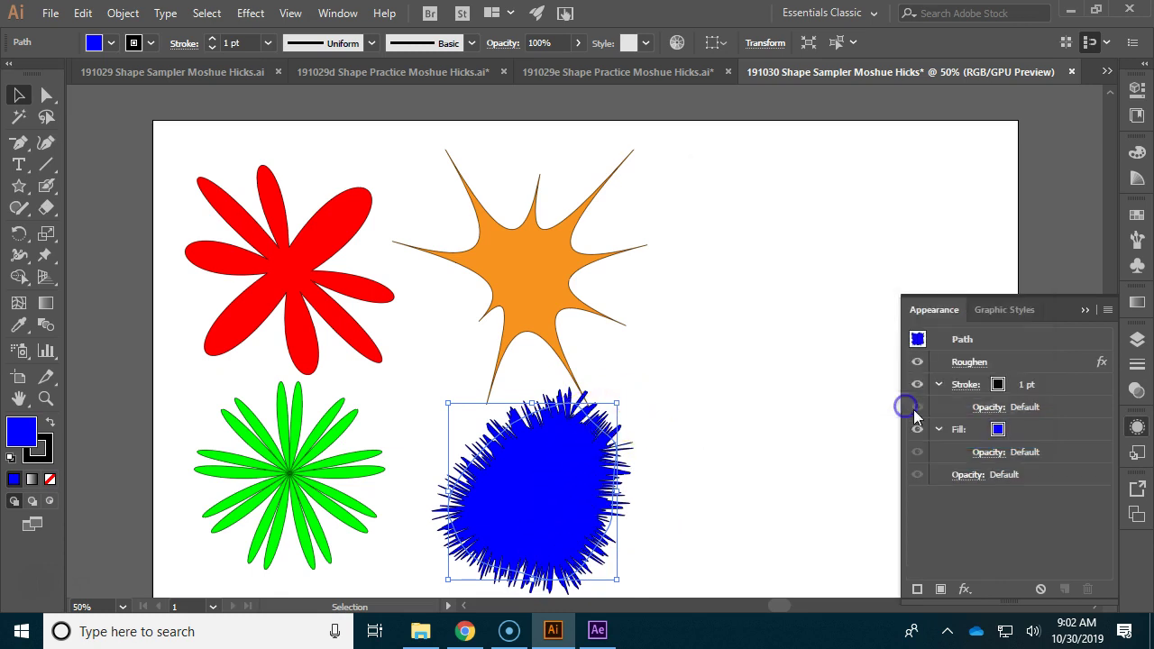
{"action": "left_click", "coordinate": [965, 589]}
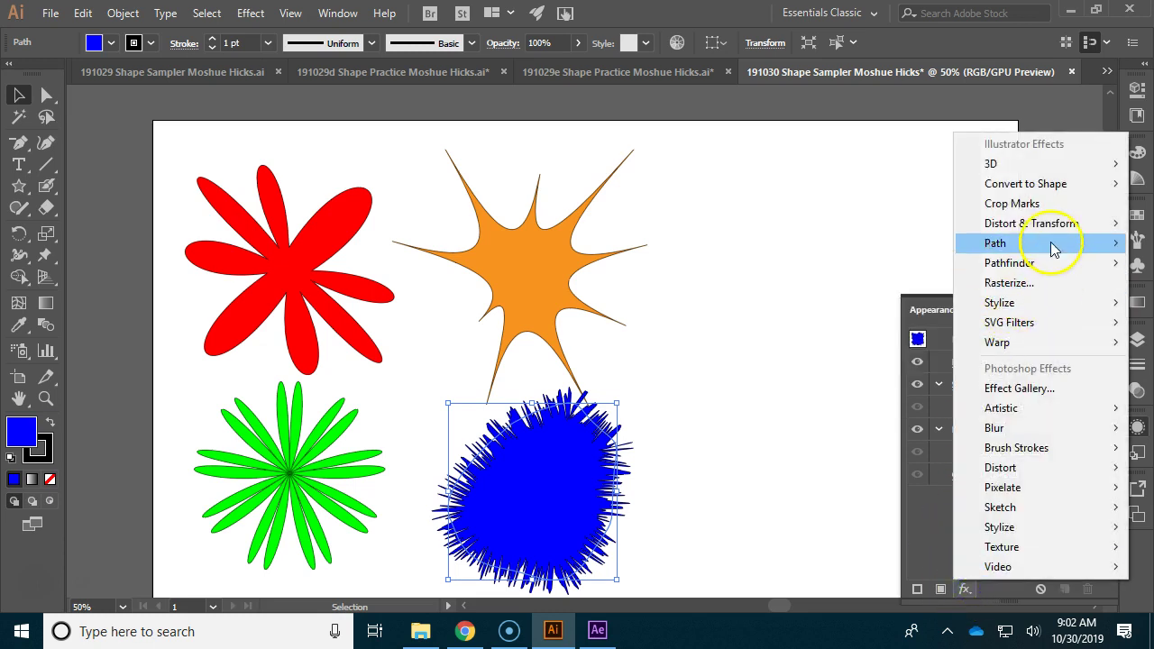
{"action": "mouse_move", "coordinate": [1046, 224]}
{"action": "left_click", "coordinate": [881, 243]}
{"action": "left_click", "coordinate": [695, 295]}
{"action": "left_click_drag", "start_coordinate": [802, 246], "coordinate": [762, 247]}
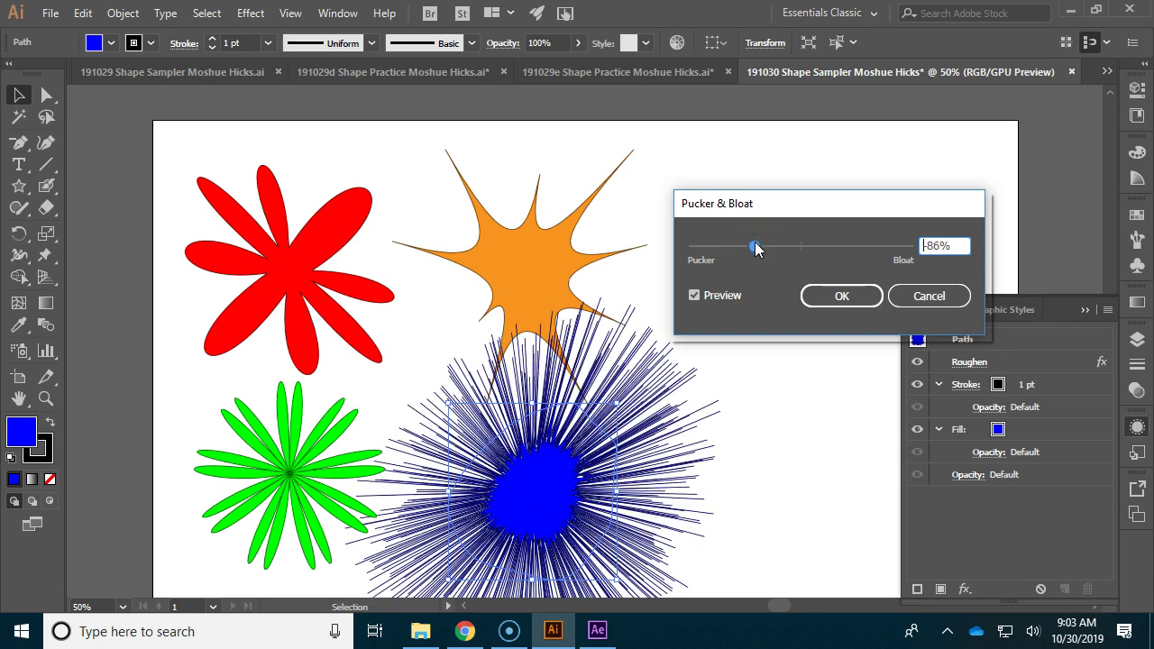
{"action": "left_click_drag", "start_coordinate": [758, 250], "coordinate": [765, 248]}
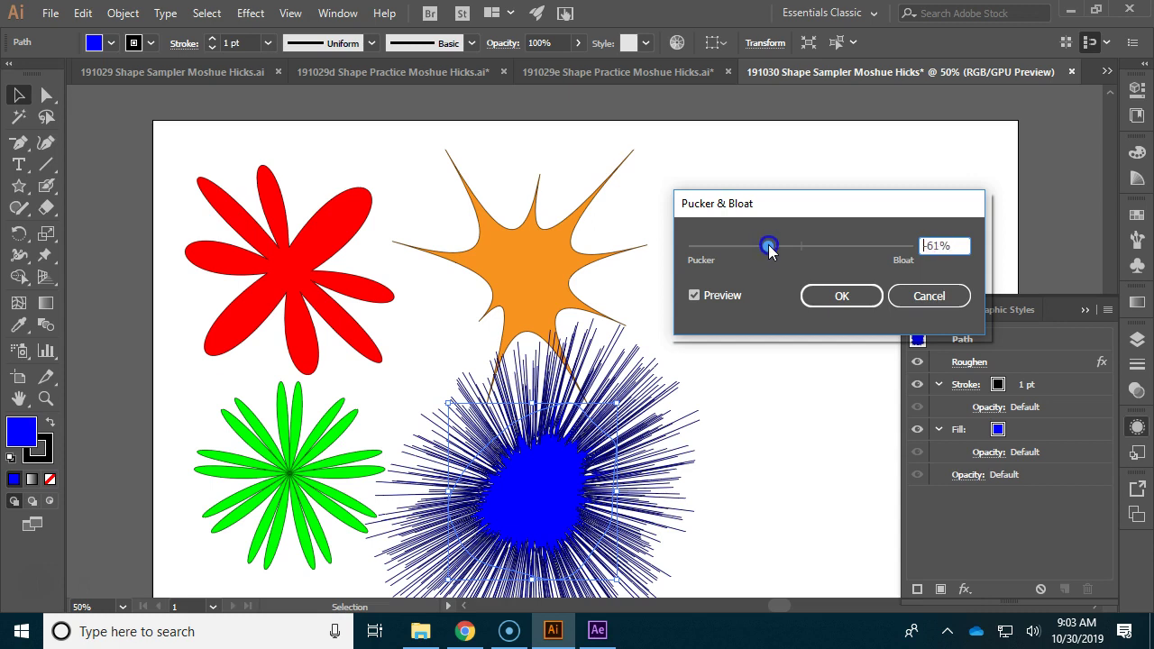
{"action": "left_click_drag", "start_coordinate": [771, 250], "coordinate": [782, 253]}
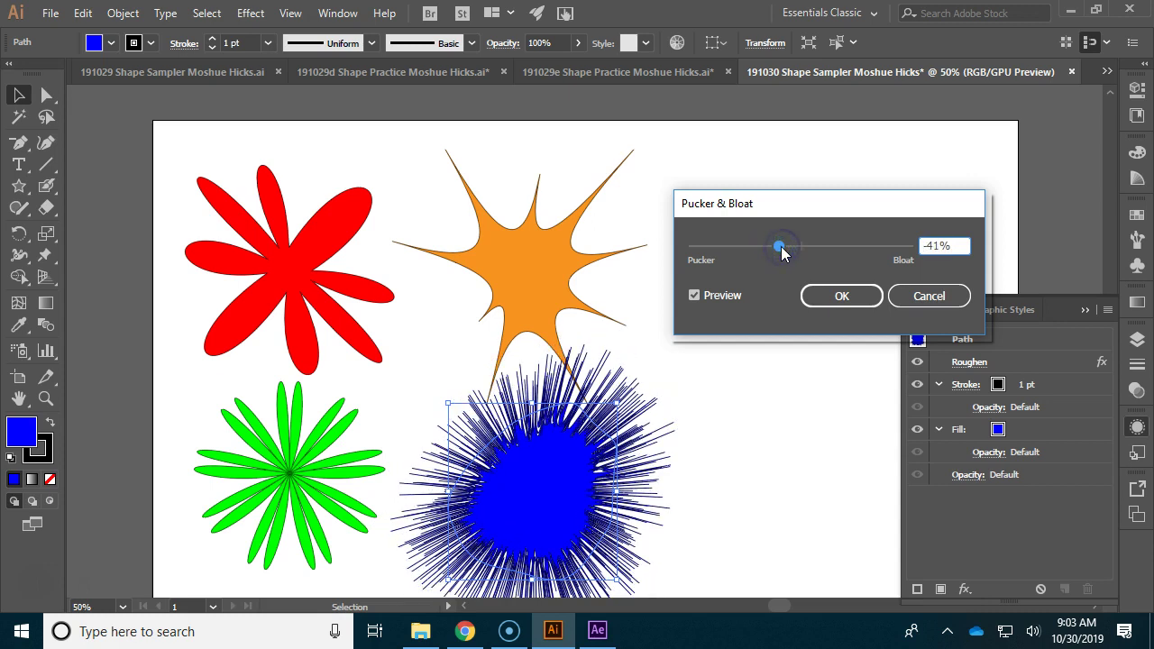
{"action": "left_click", "coordinate": [838, 294]}
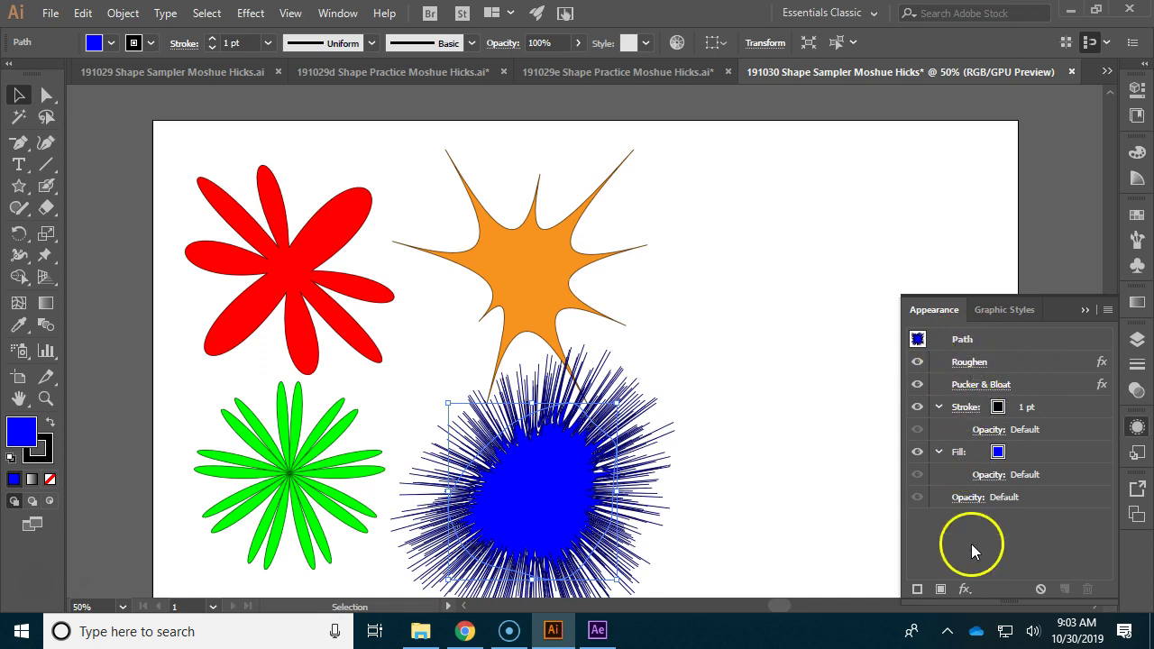
Collapse the Appearance panel to reveal all four finished shapes on the artboard
{"action": "left_click", "coordinate": [966, 592]}
{"action": "left_click", "coordinate": [1139, 429]}
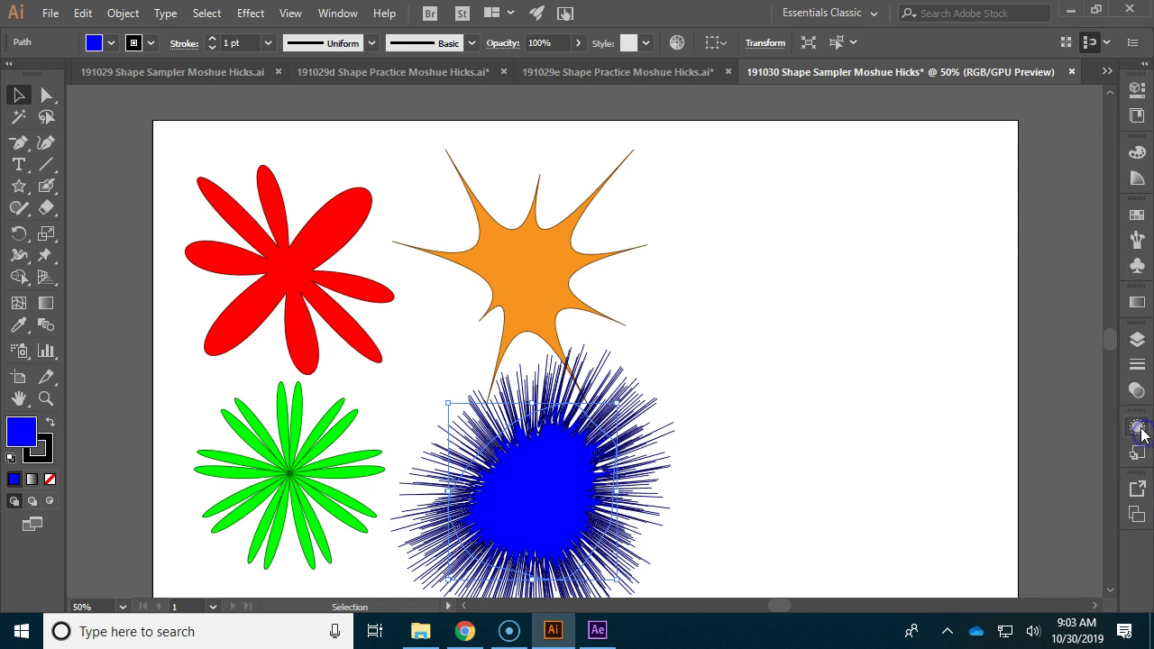
{"action": "left_click", "coordinate": [1138, 429]}
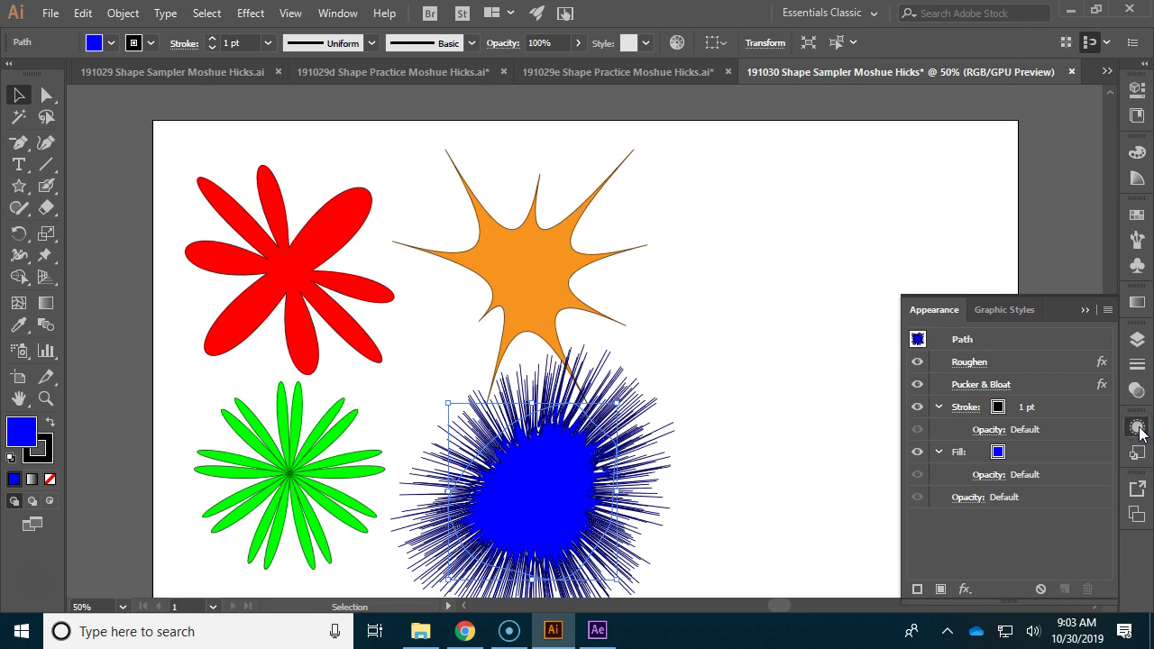
{"action": "left_click", "coordinate": [337, 13]}
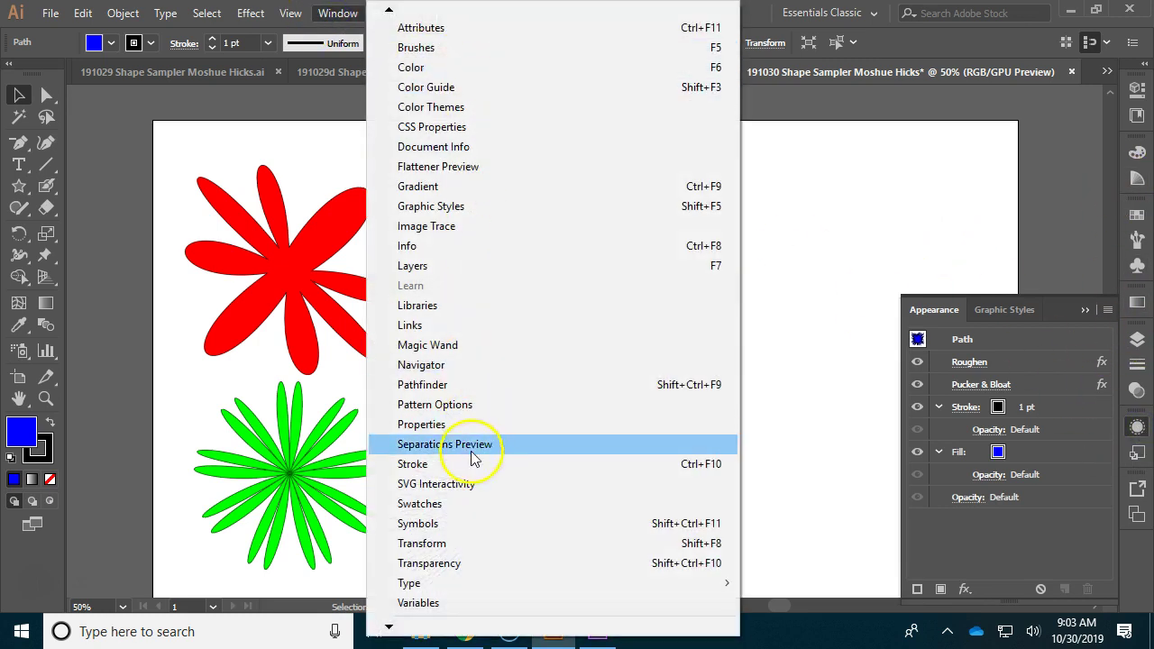
{"action": "left_click", "coordinate": [952, 310]}
{"action": "left_click", "coordinate": [946, 310]}
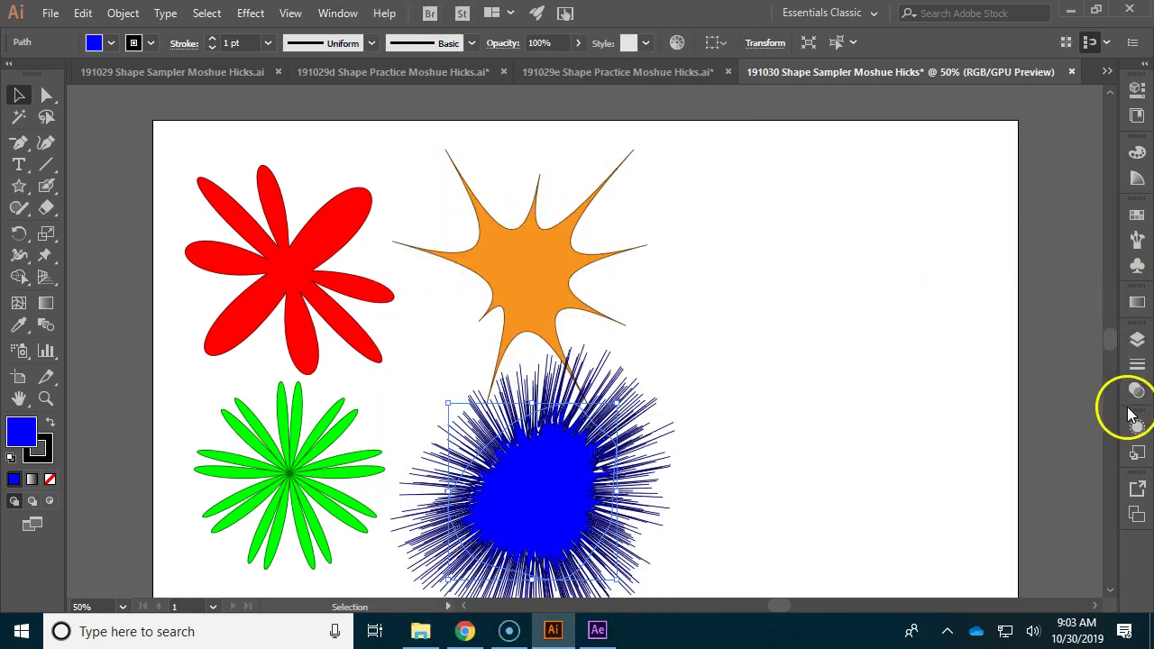